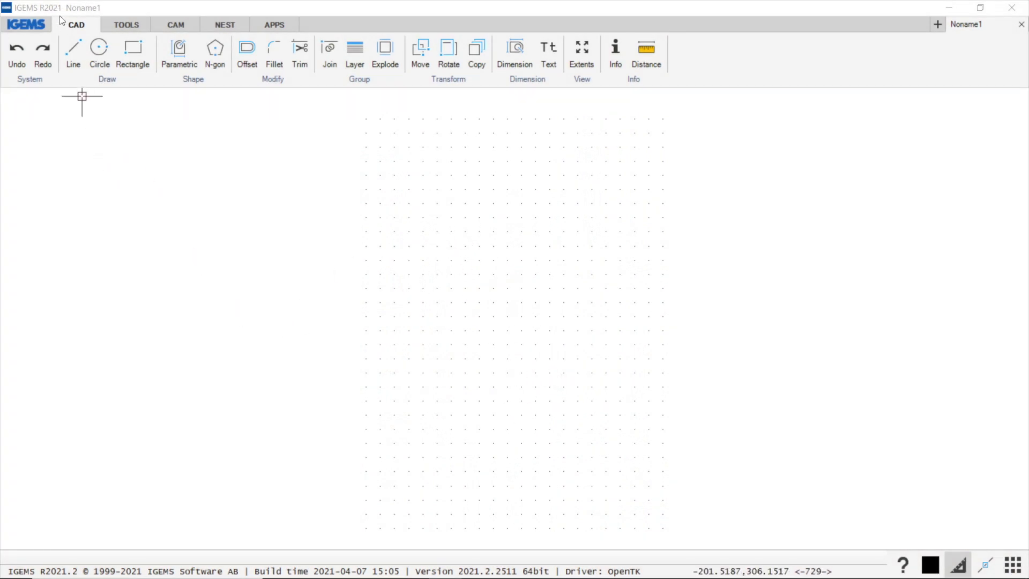
Step: Start a 3D-5X part from the CAM tab using IGEMS CNC with Standard 10.00 mm Aluminium
left_click(170, 25)
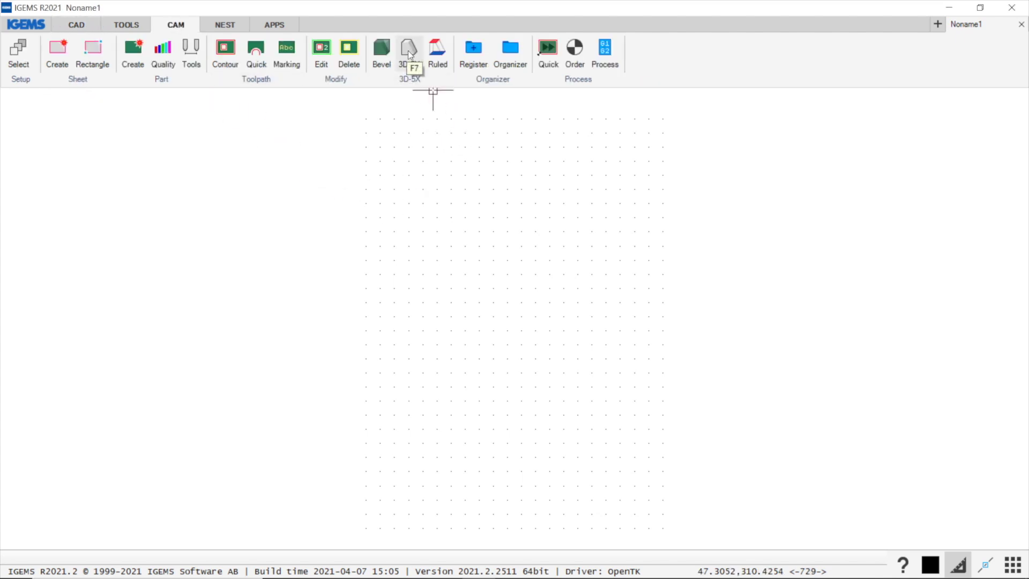
left_click(407, 50)
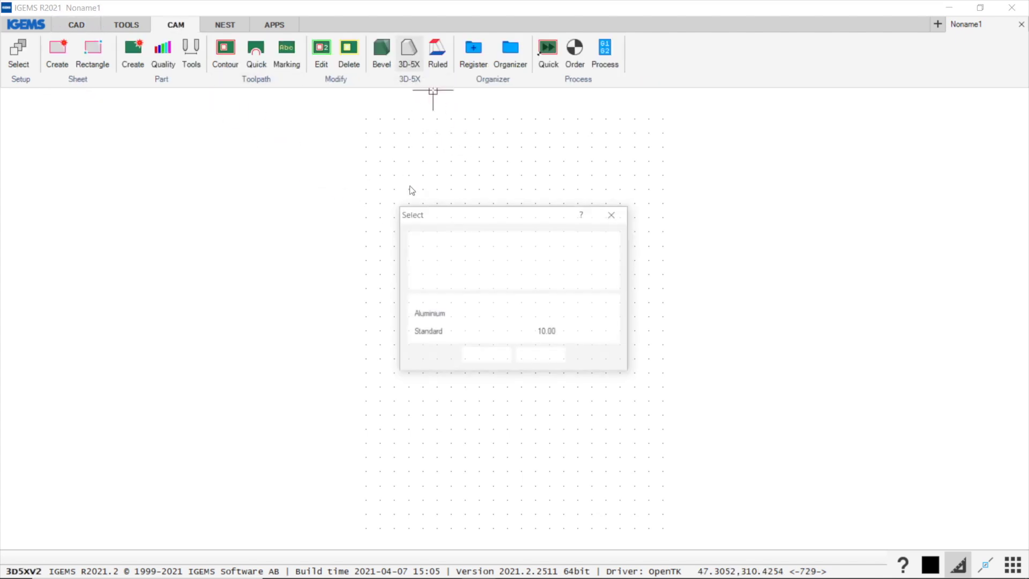
left_click_drag(433, 217, 371, 215)
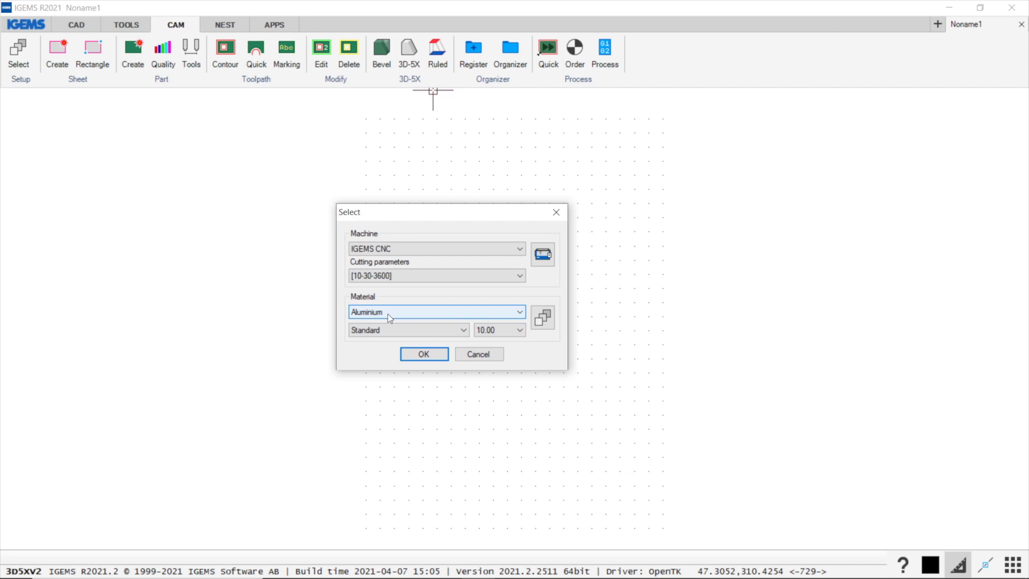
left_click(423, 354)
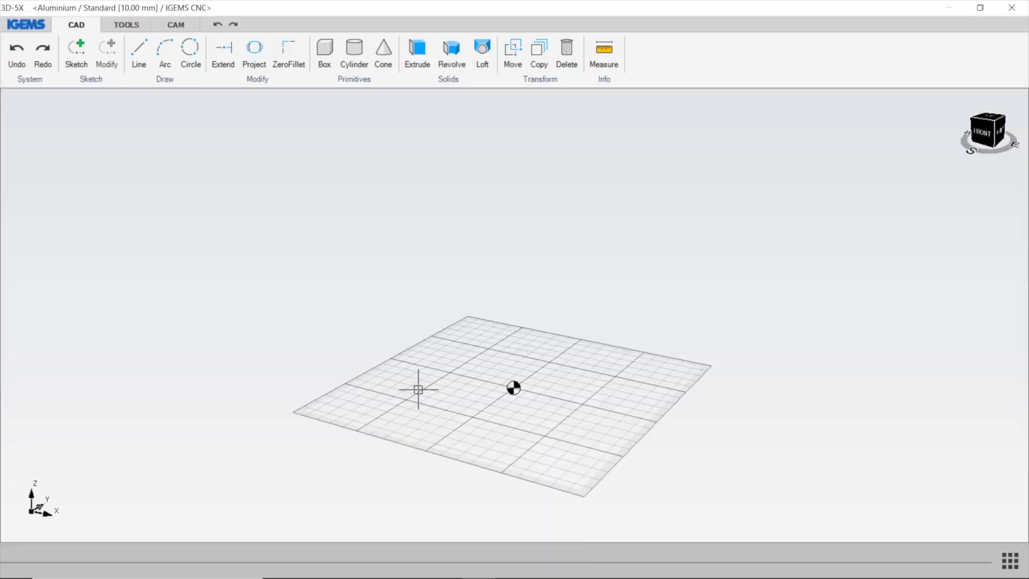
Step: Zoom and orbit around the empty grid, tilting it toward an edge-on view
scroll(332, 317, "down", 2)
mouse_move(317, 437)
middle_mouse_down()
mouse_move(505, 421)
mouse_move(320, 425)
middle_mouse_up()
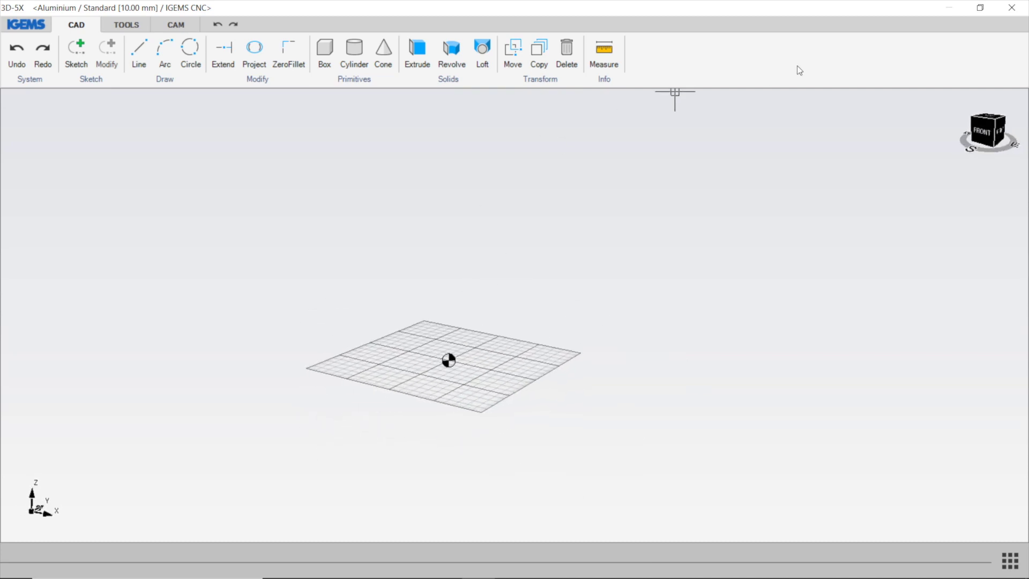
left_click_drag(891, 14, 804, 1)
middle_click_drag(409, 400, 556, 441)
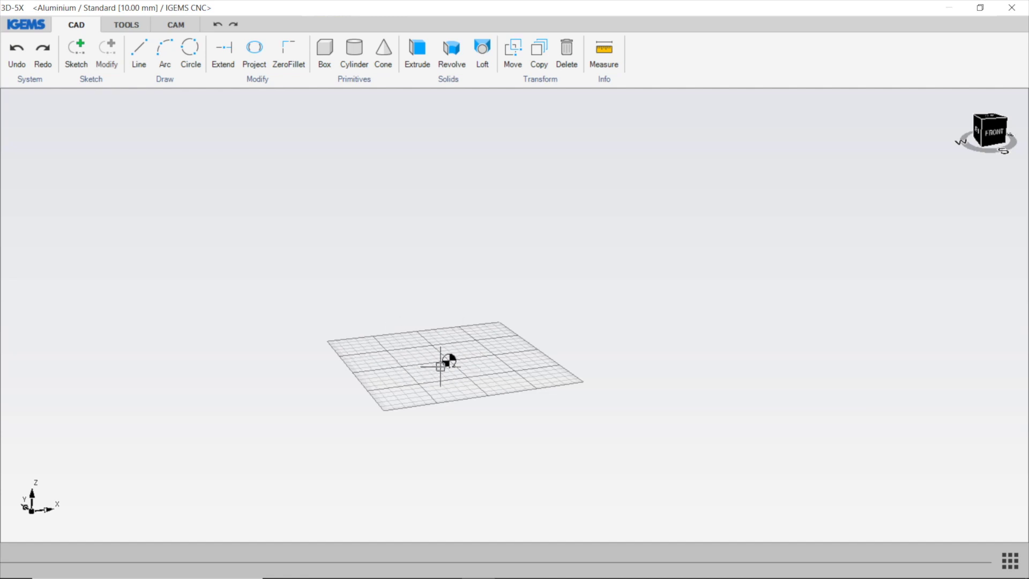
middle_click_drag(441, 362, 439, 405)
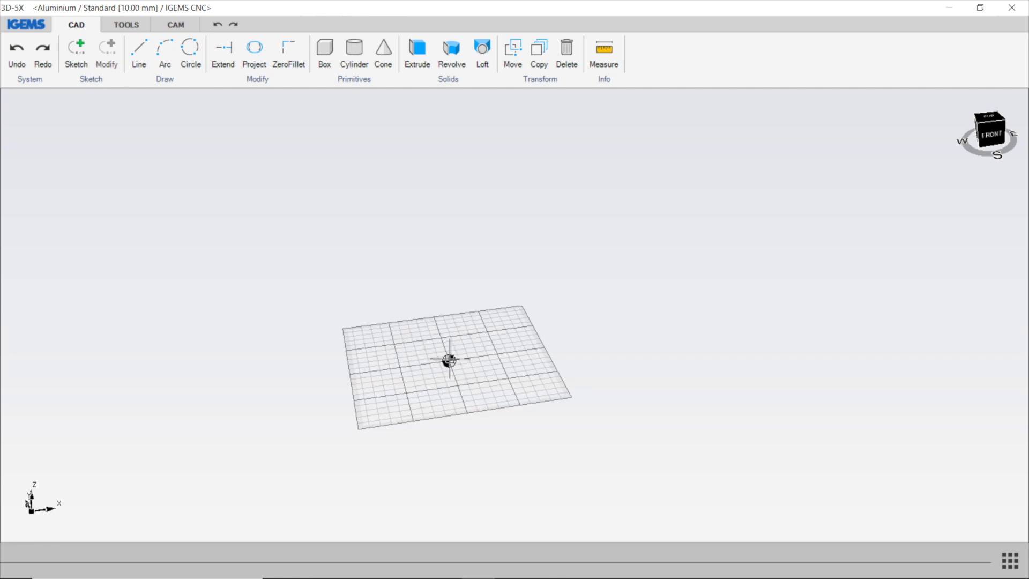
scroll(451, 363, "up", 4)
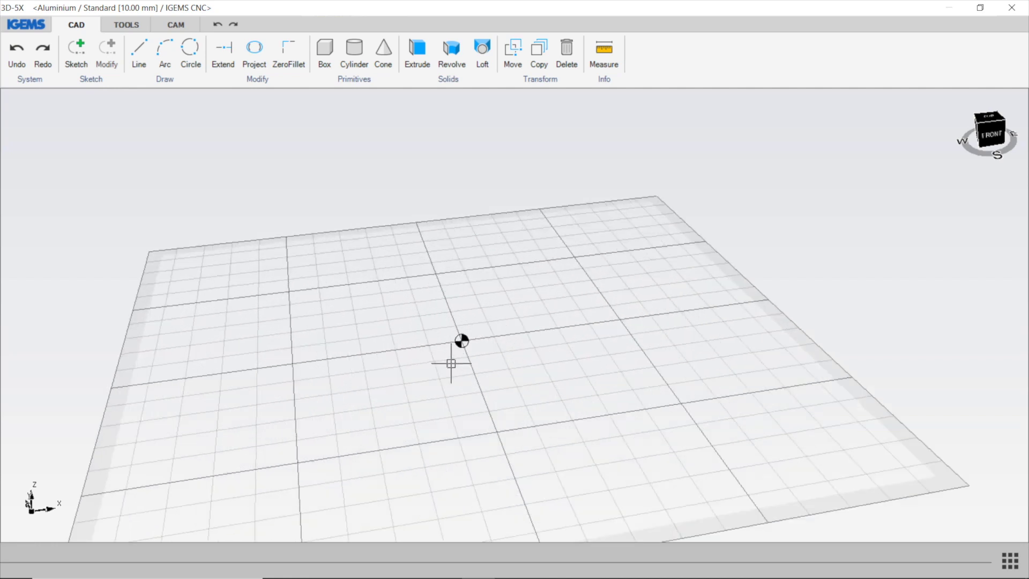
scroll(454, 363, "down", 3)
scroll(455, 360, "up", 4)
scroll(459, 353, "down", 3)
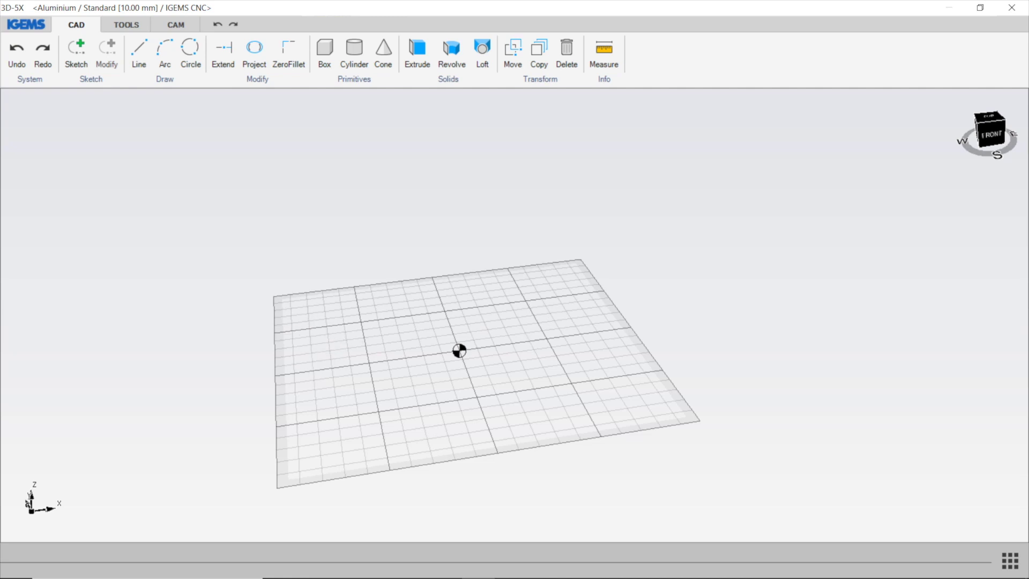
Step: Orbit the grid from edge-on to a tilted top view, then snap to the front view
middle_click_drag(342, 340, 620, 333)
mouse_move(640, 299)
middle_mouse_down()
mouse_move(639, 340)
mouse_move(648, 257)
mouse_move(649, 339)
mouse_move(645, 276)
mouse_move(645, 319)
mouse_move(631, 308)
middle_mouse_up()
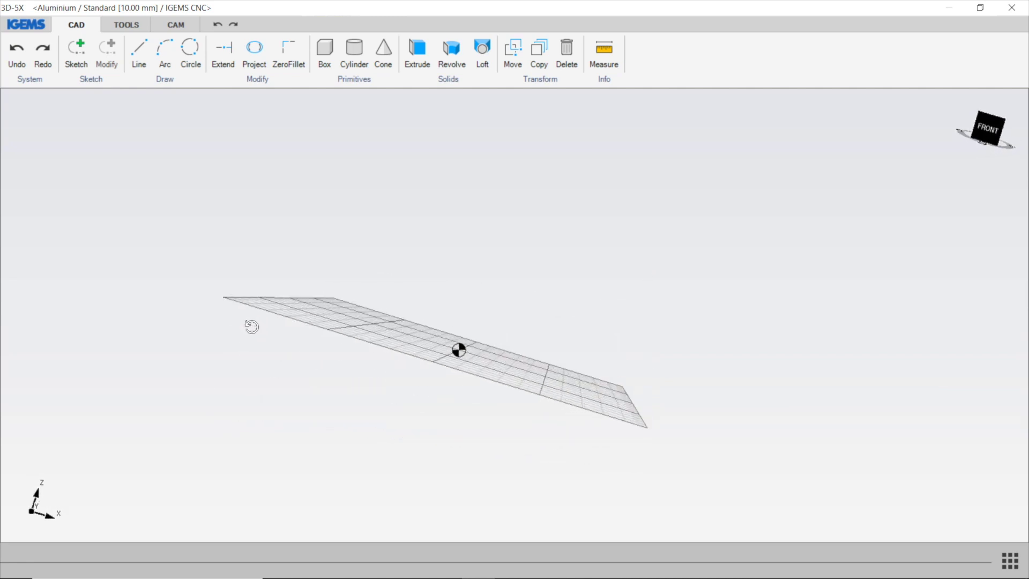
middle_click_drag(252, 326, 319, 402)
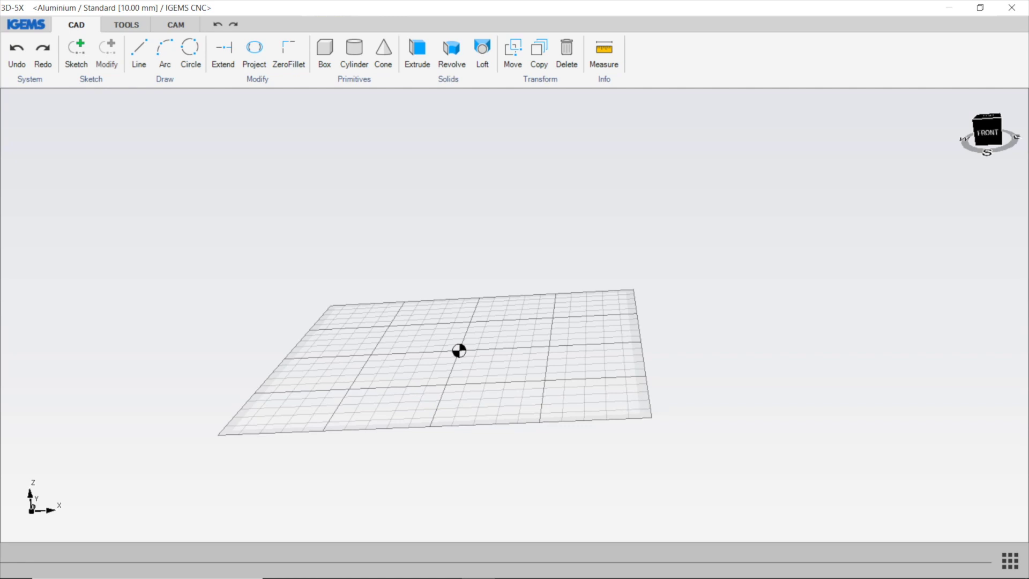
middle_click_drag(639, 410, 638, 361)
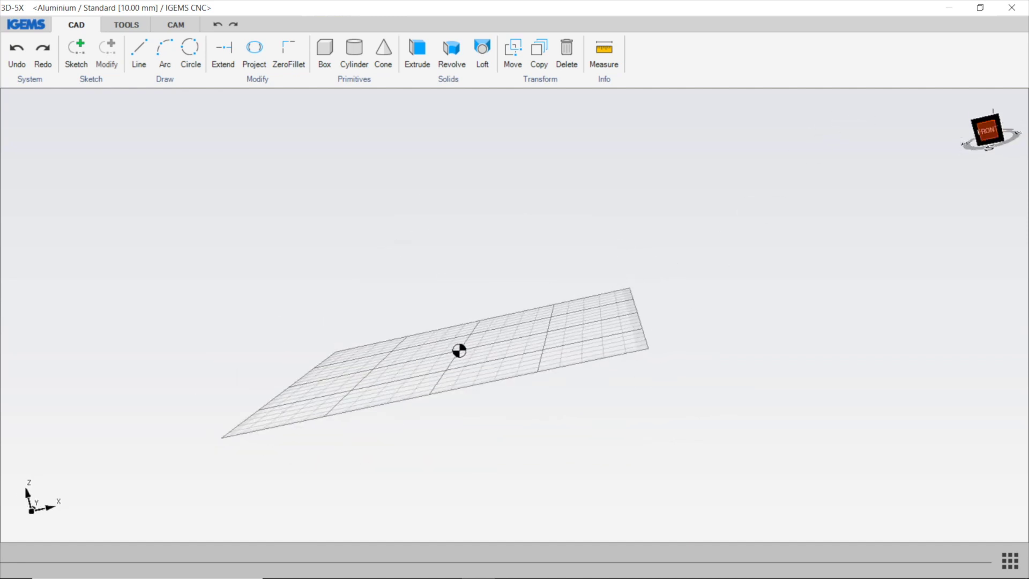
left_click(983, 128)
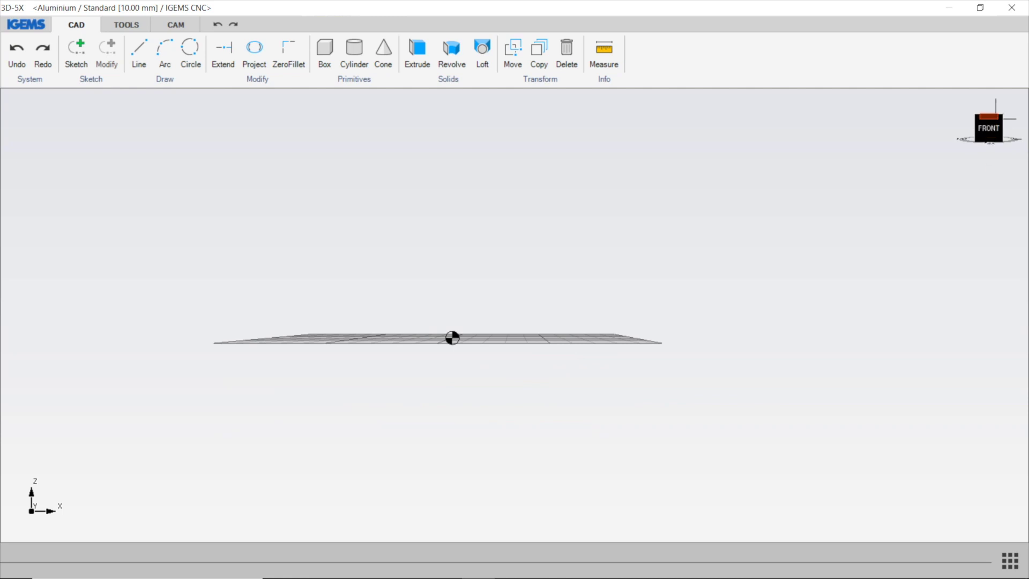
Step: Tilt the view up from the front and pan the grid back to the centre
left_click_drag(988, 127, 974, 174)
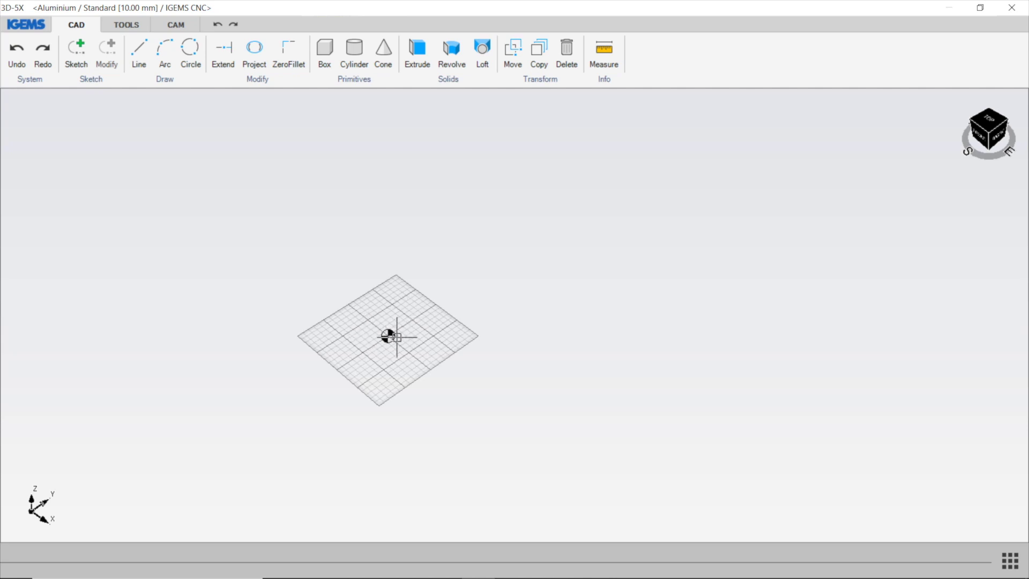
mouse_move(389, 336)
middle_mouse_down()
mouse_move(510, 333)
mouse_move(578, 290)
mouse_move(587, 333)
mouse_move(553, 298)
mouse_move(582, 328)
middle_mouse_up()
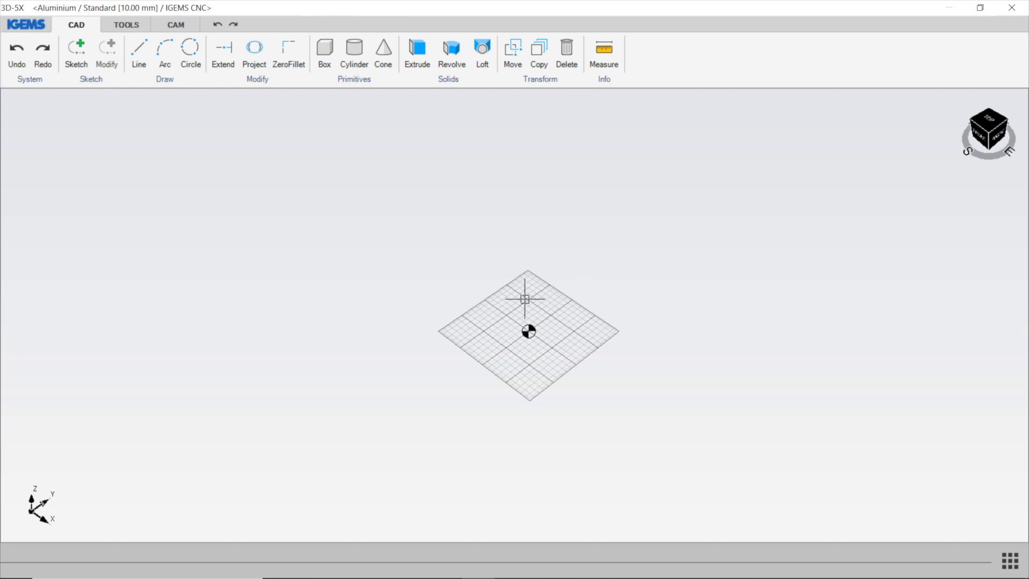
left_click(1000, 562)
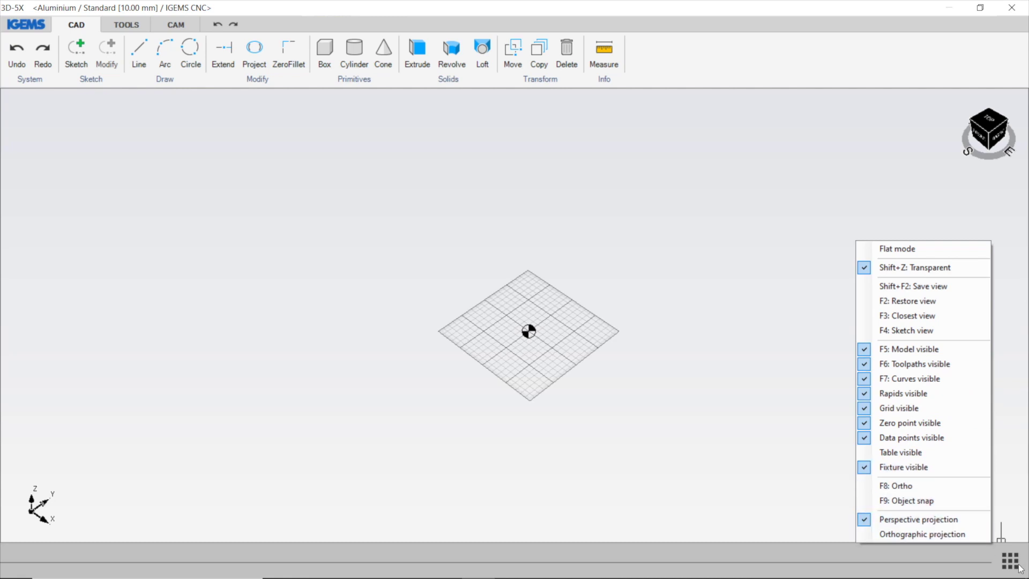
left_click(1000, 538)
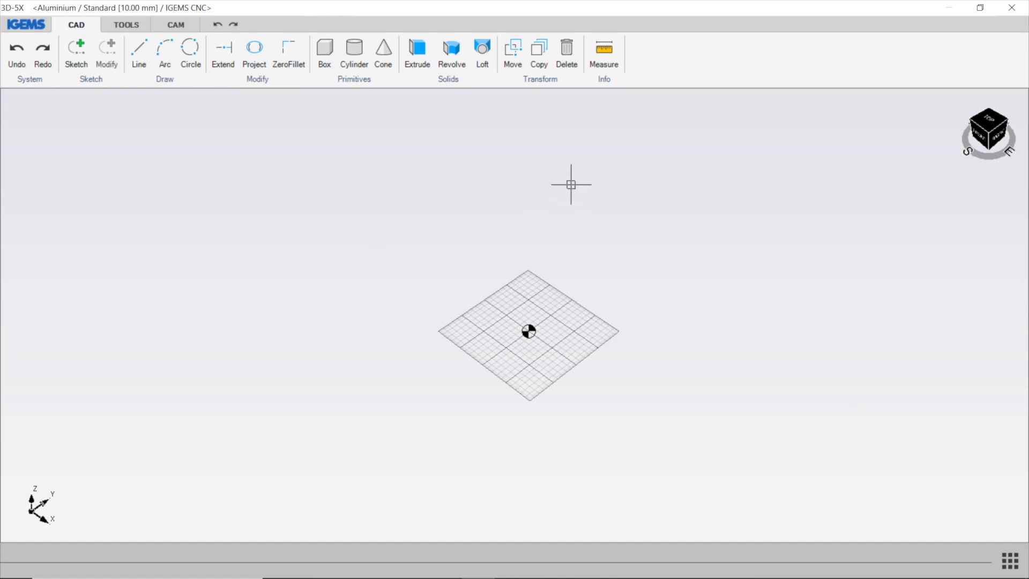
left_click(27, 24)
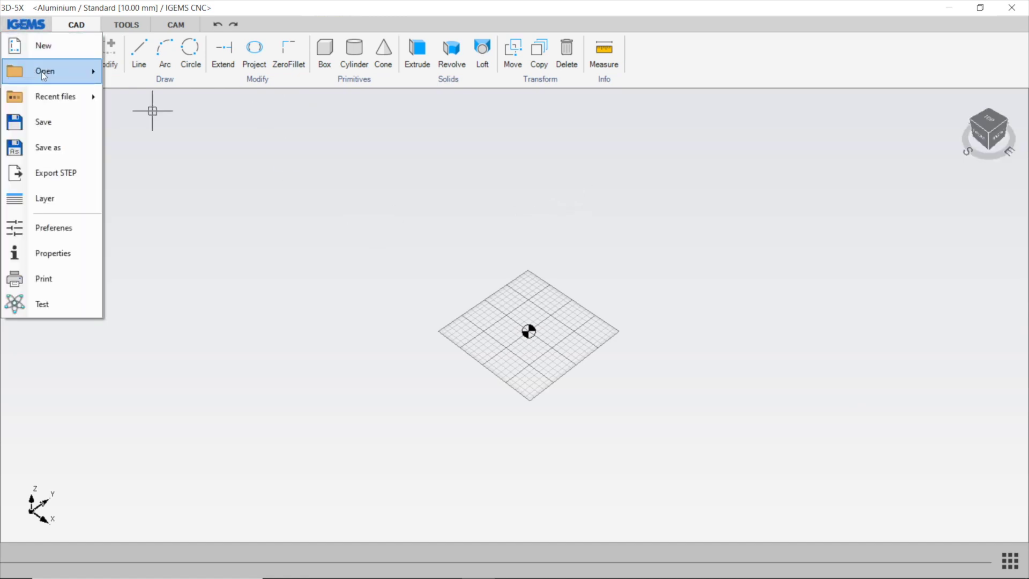
Step: Load Useless-Part.step from the recent files and zoom out to see the star part
mouse_move(43, 74)
mouse_move(53, 97)
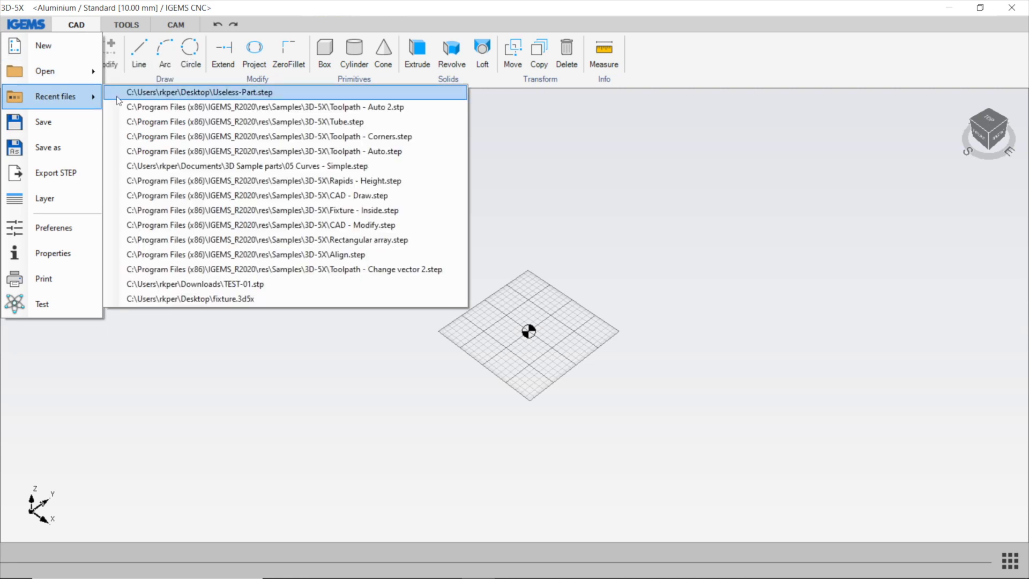
left_click(154, 93)
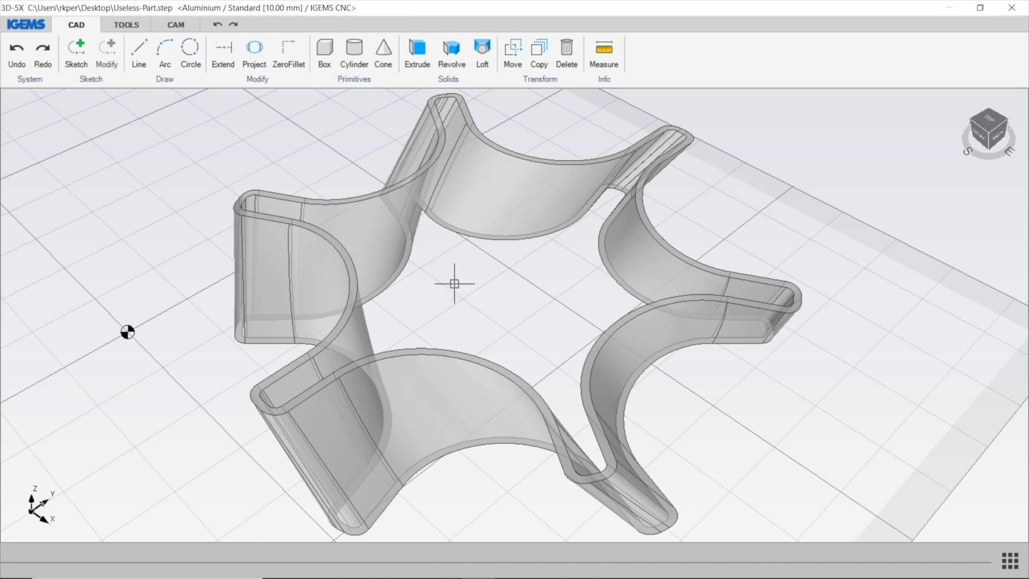
scroll(447, 319, "down", 3)
scroll(447, 319, "down", 1)
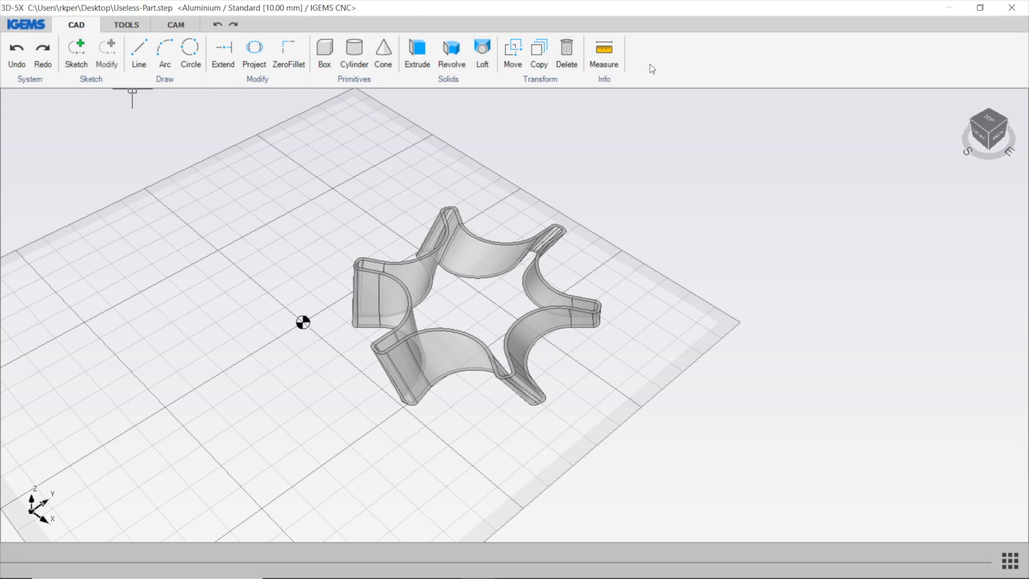
Step: Leave the CAD line tool and switch to the Tools ribbon functions
left_click(139, 51)
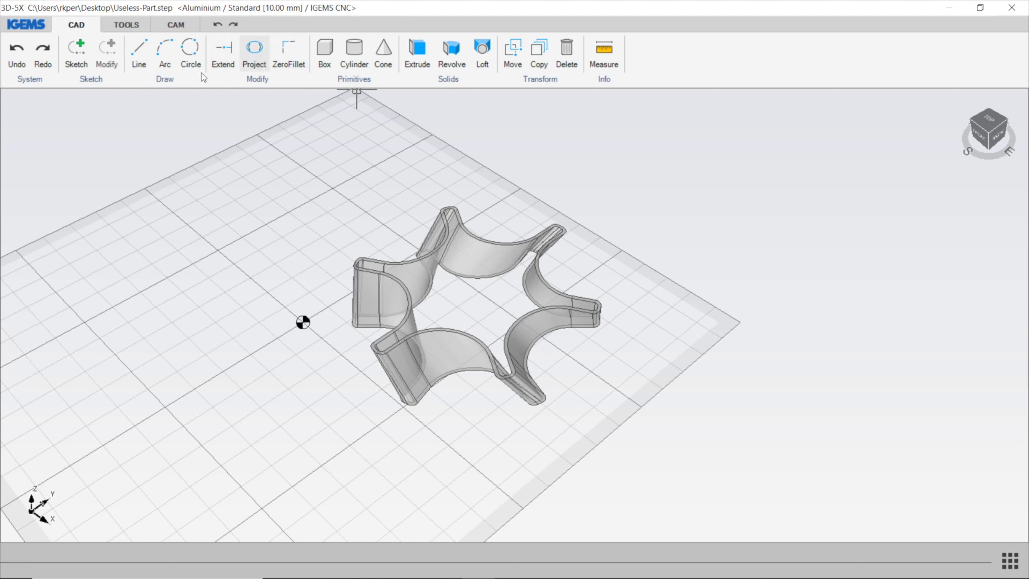
left_click(127, 26)
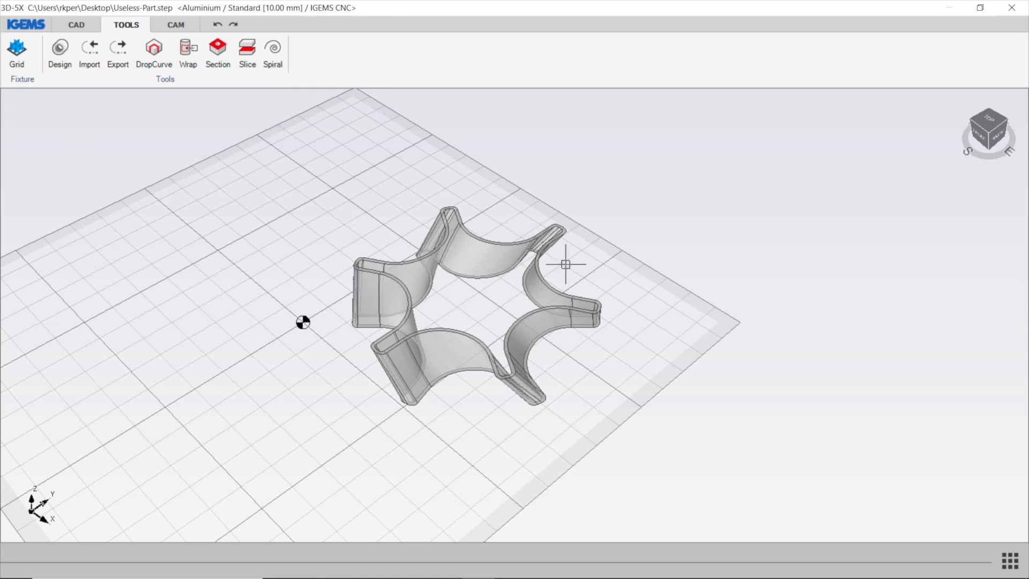
middle_click_drag(533, 402, 439, 443)
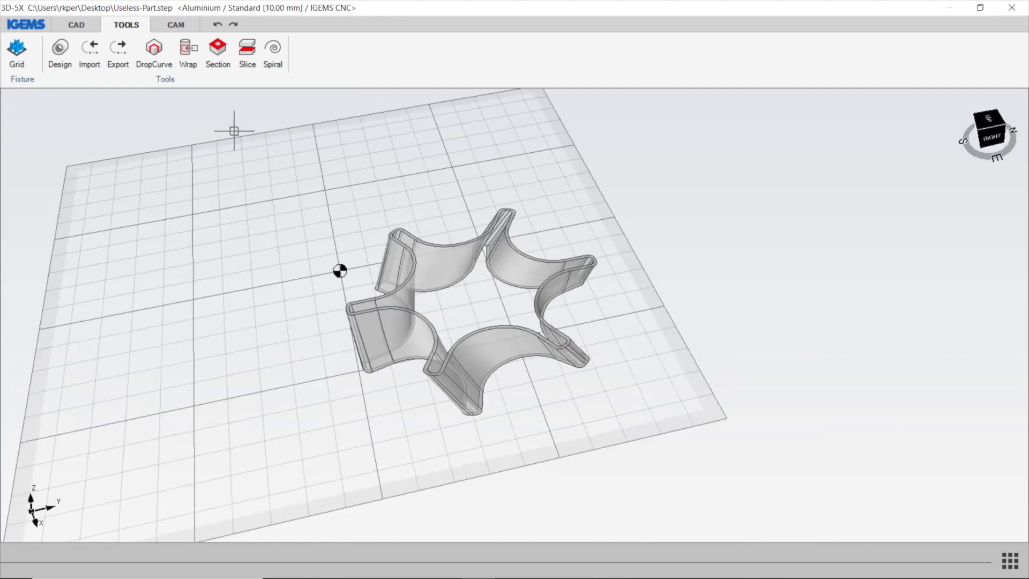
left_click(185, 24)
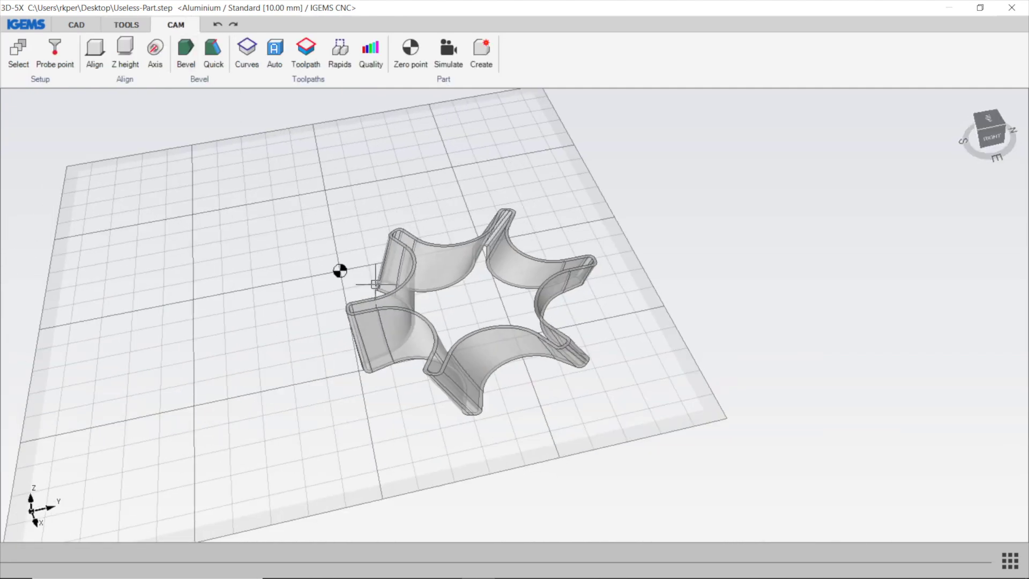
middle_click_drag(416, 197, 418, 177)
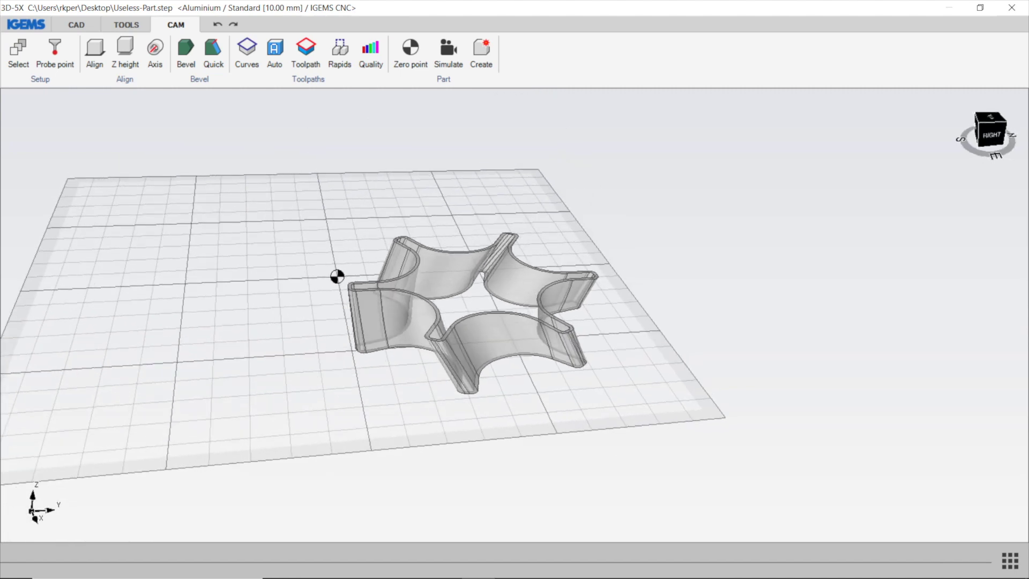
scroll(512, 361, "up", 3)
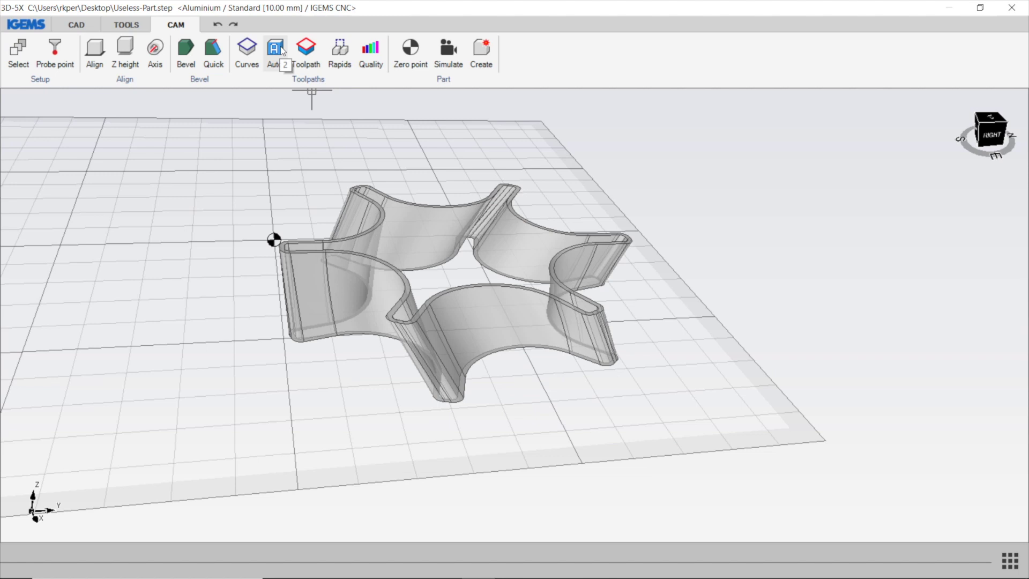
middle_click_drag(584, 336, 475, 470)
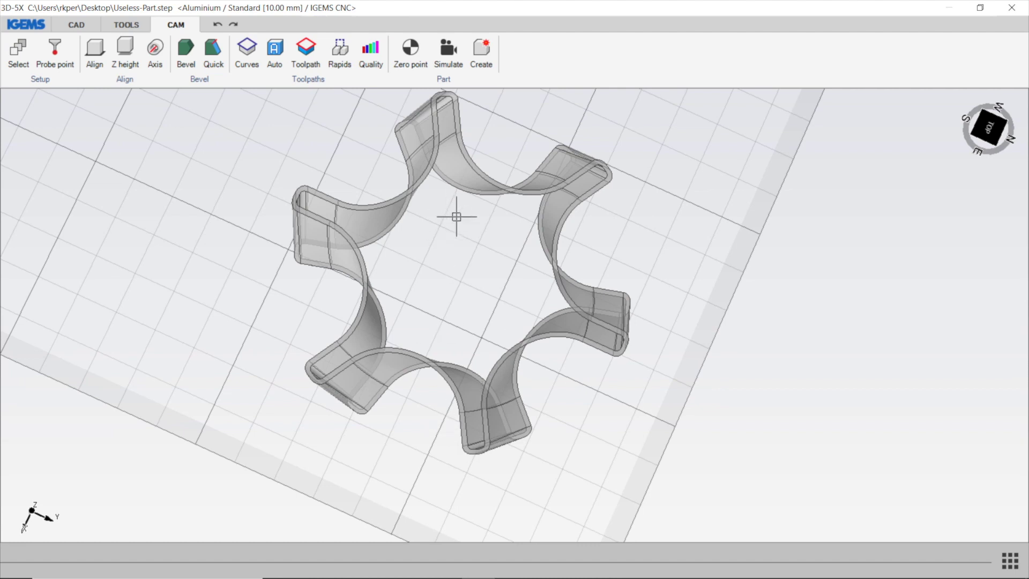
middle_click_drag(466, 200, 457, 278)
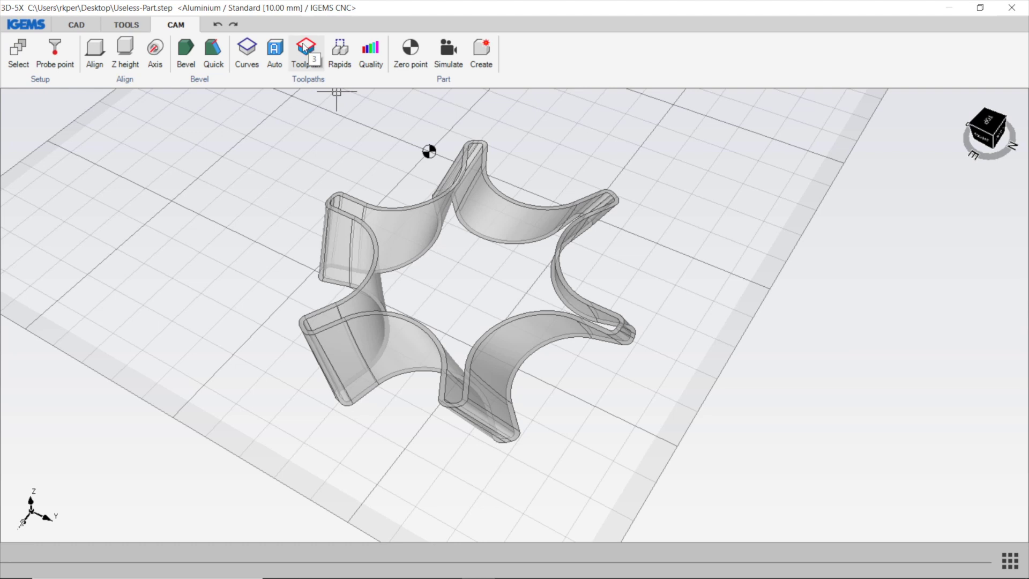
Step: Generate Auto toolpaths for all contours: Medium external, X-fine internal, circular piercing, 3.00 mm lead-in/out, Ruled
left_click(274, 51)
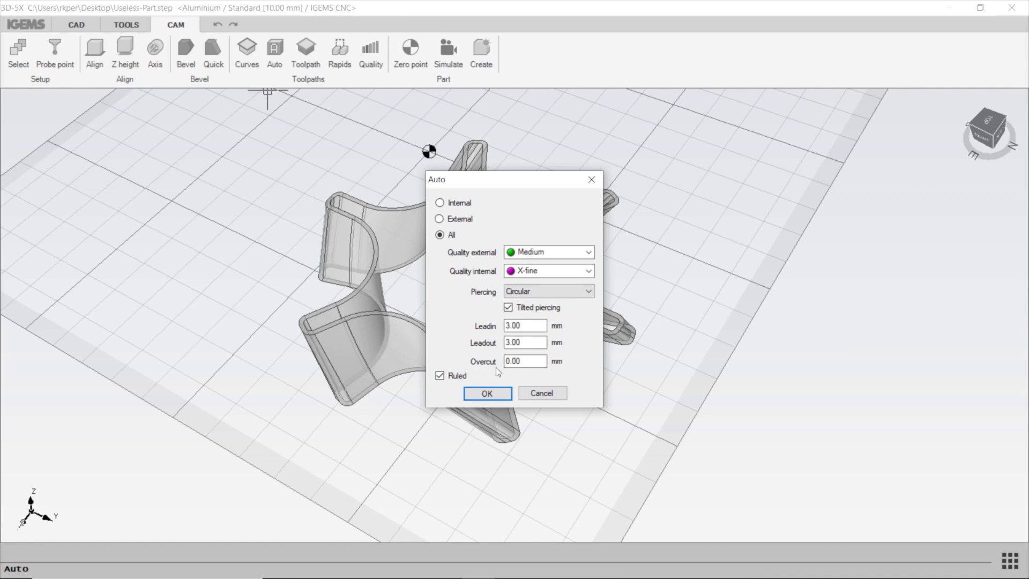
left_click(497, 393)
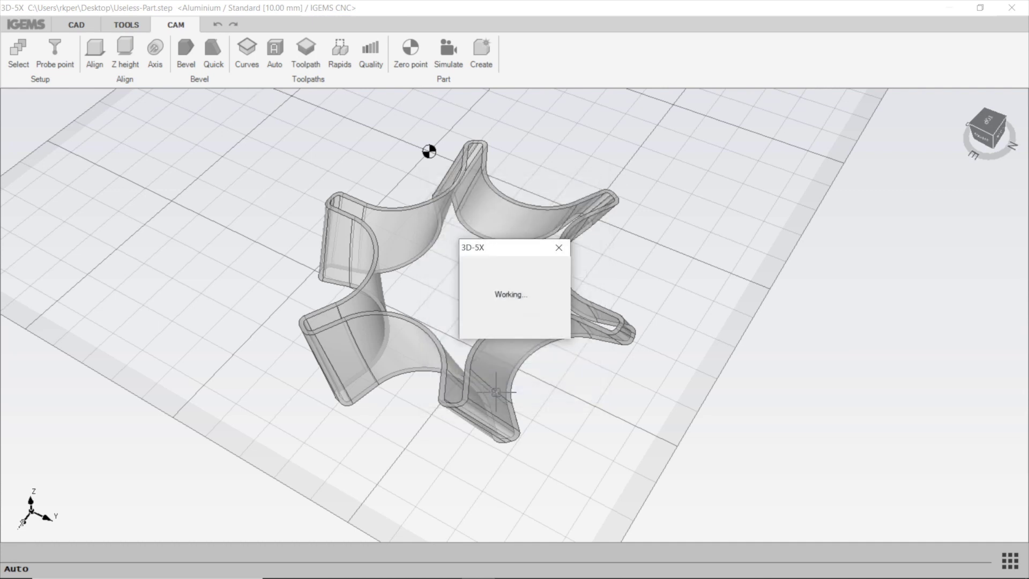
middle_click_drag(482, 453, 499, 331)
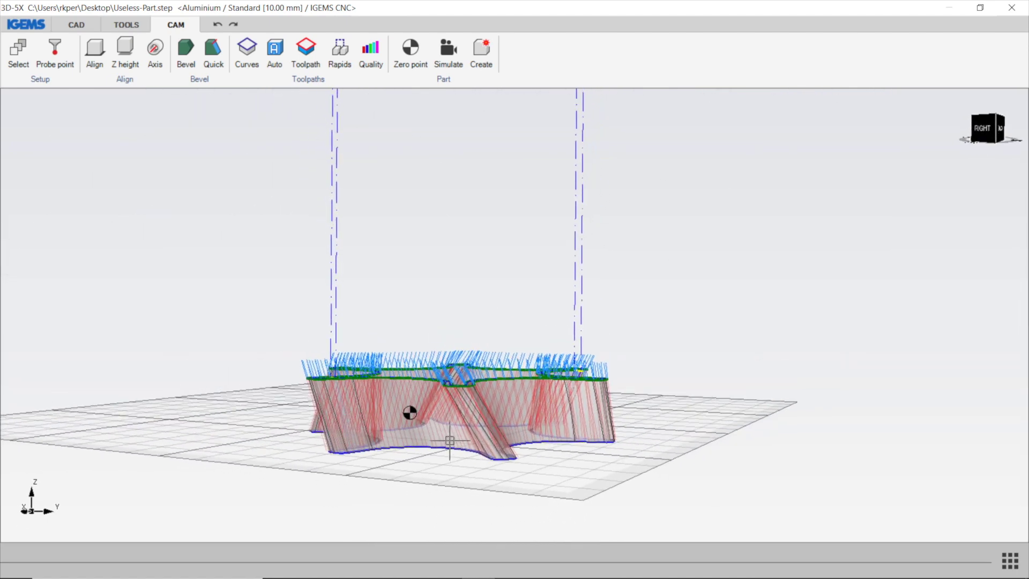
middle_click_drag(443, 438, 433, 402)
scroll(433, 402, "up", 5)
scroll(425, 383, "down", 3)
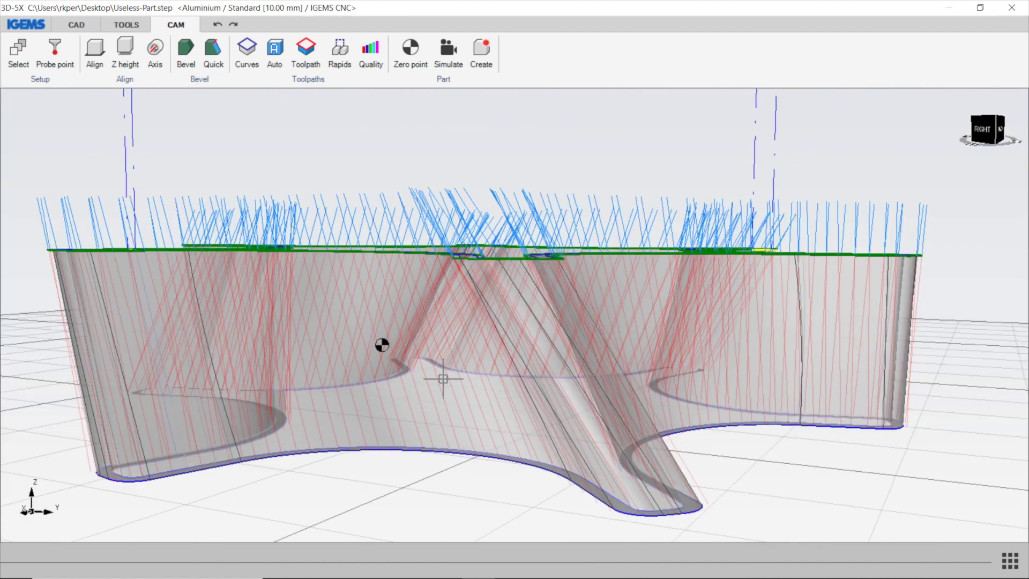
middle_click_drag(413, 316, 451, 312)
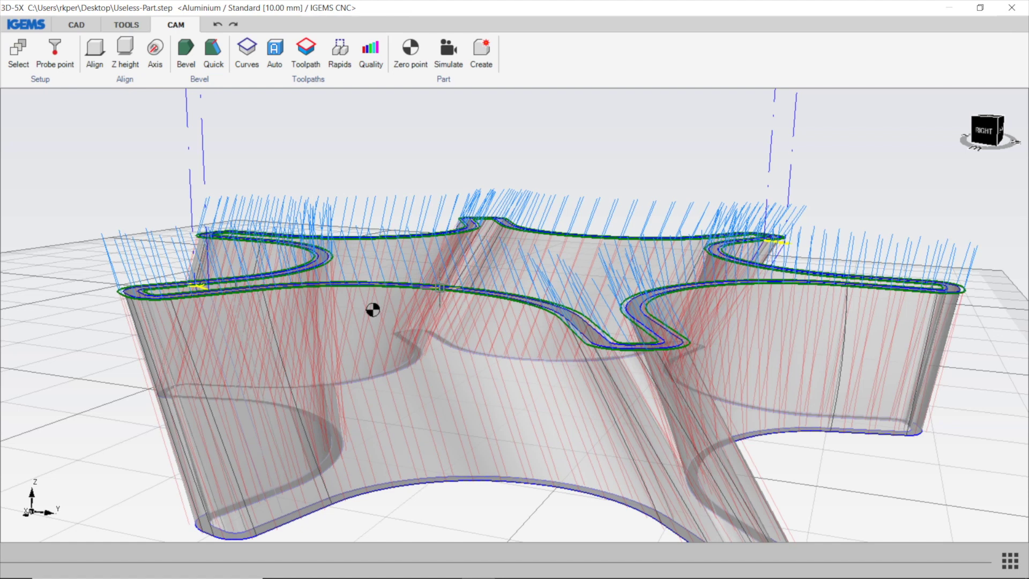
middle_click_drag(439, 287, 442, 307)
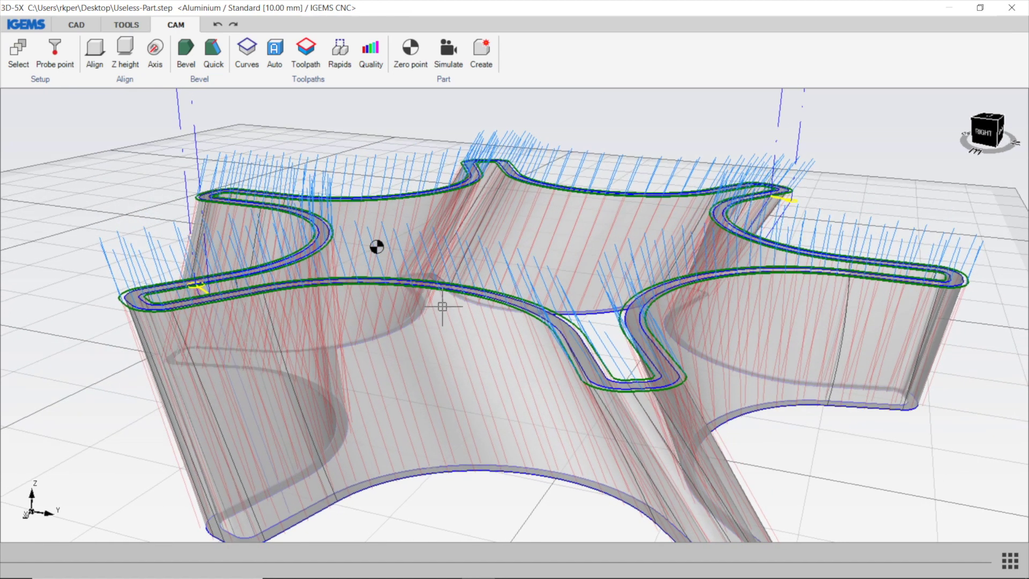
scroll(437, 289, "up", 5)
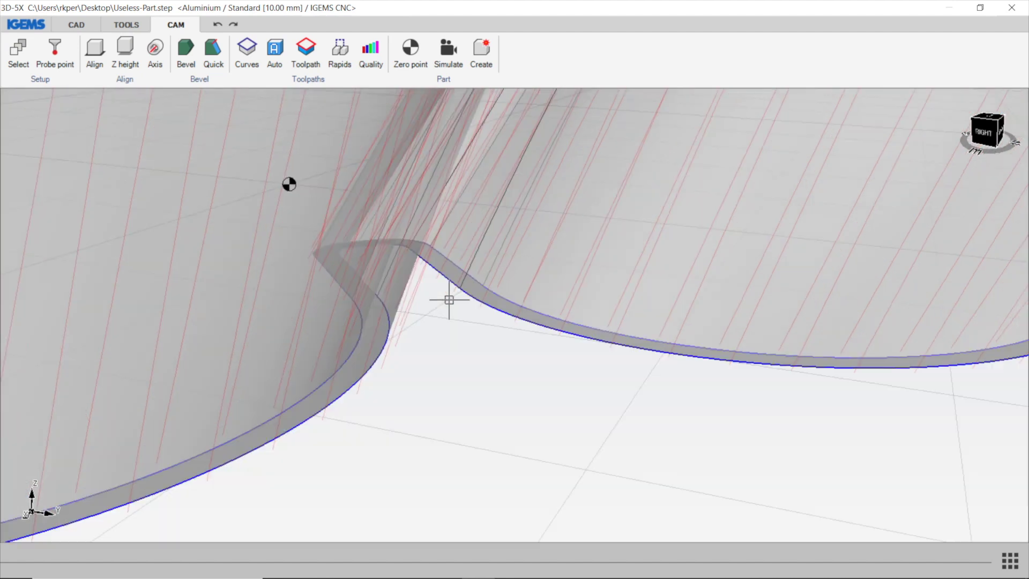
scroll(449, 299, "down", 4)
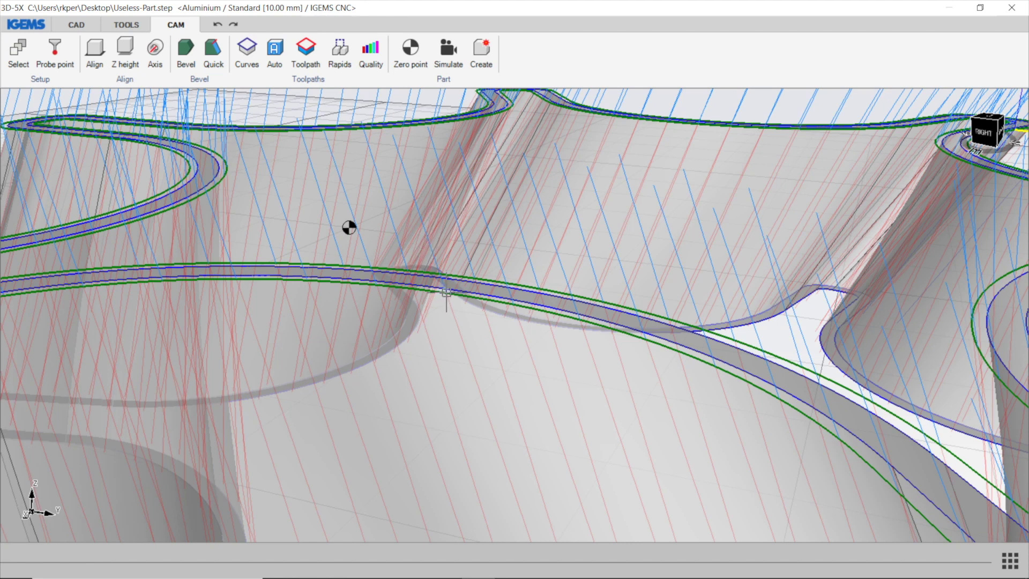
scroll(446, 292, "down", 5)
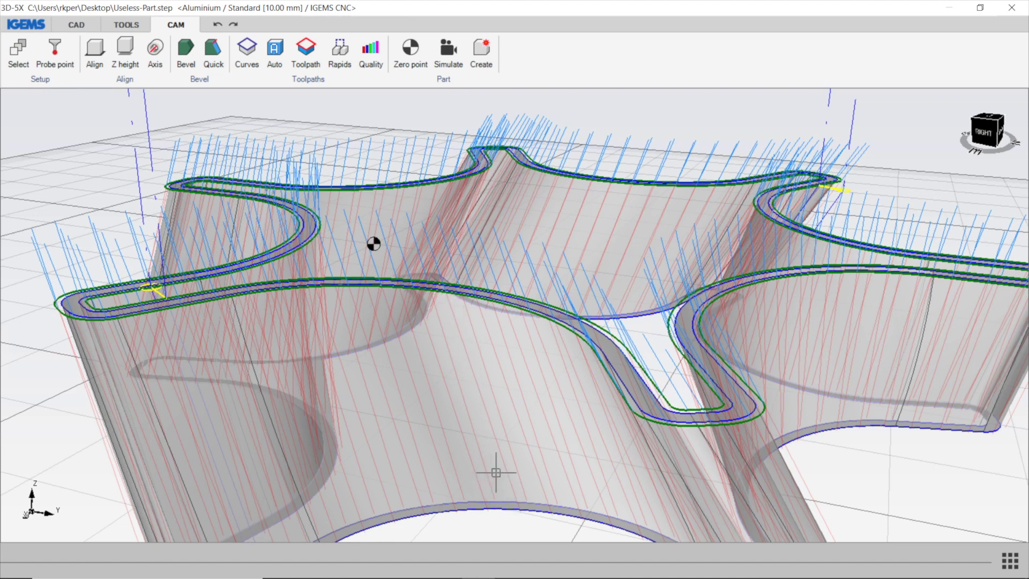
scroll(393, 316, "down", 3)
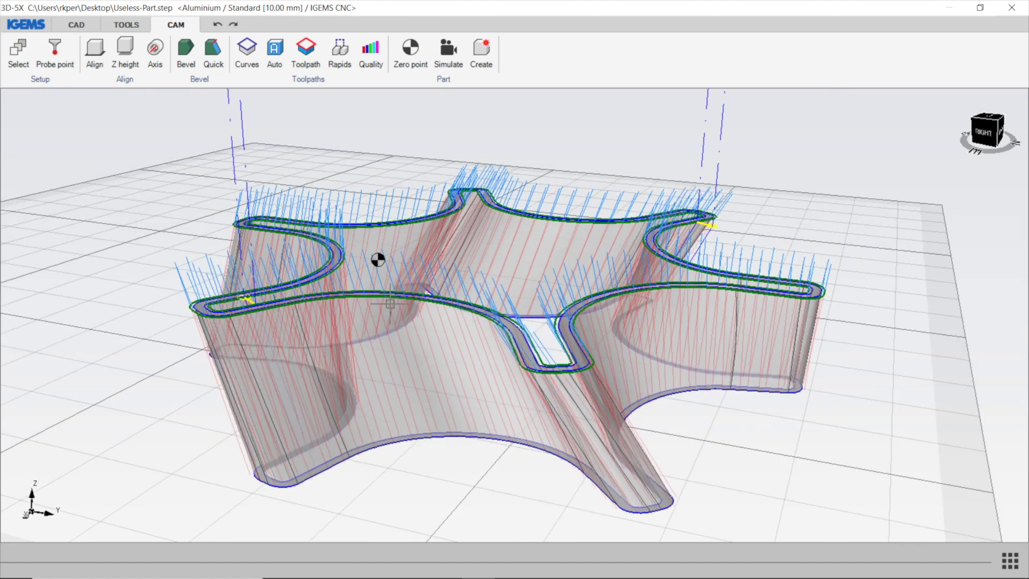
Step: Zoom in on the lead-in marker from a near-top view and open the Toolpath editor for Auto1
middle_click_drag(359, 304, 345, 436)
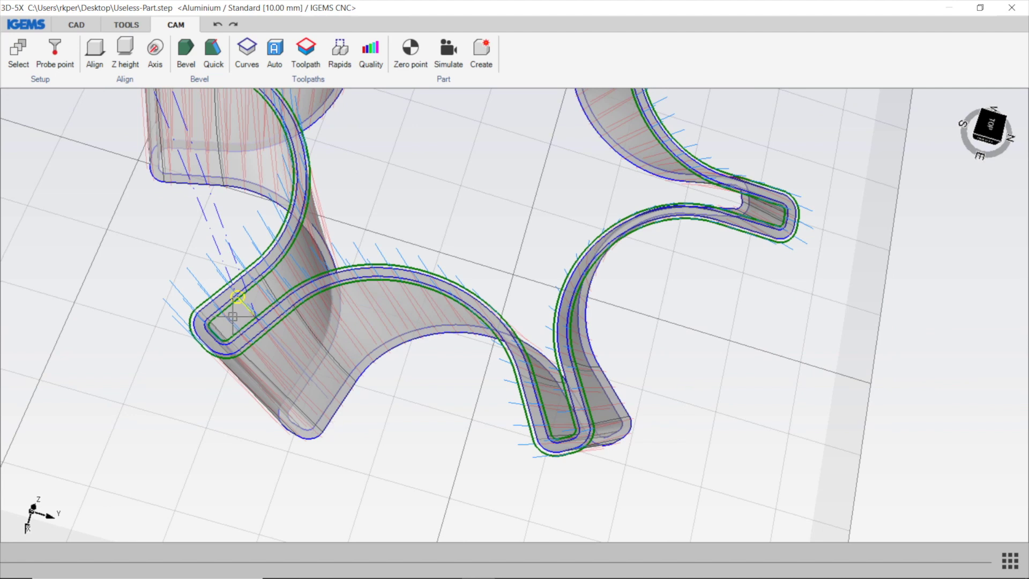
scroll(231, 313, "up", 2)
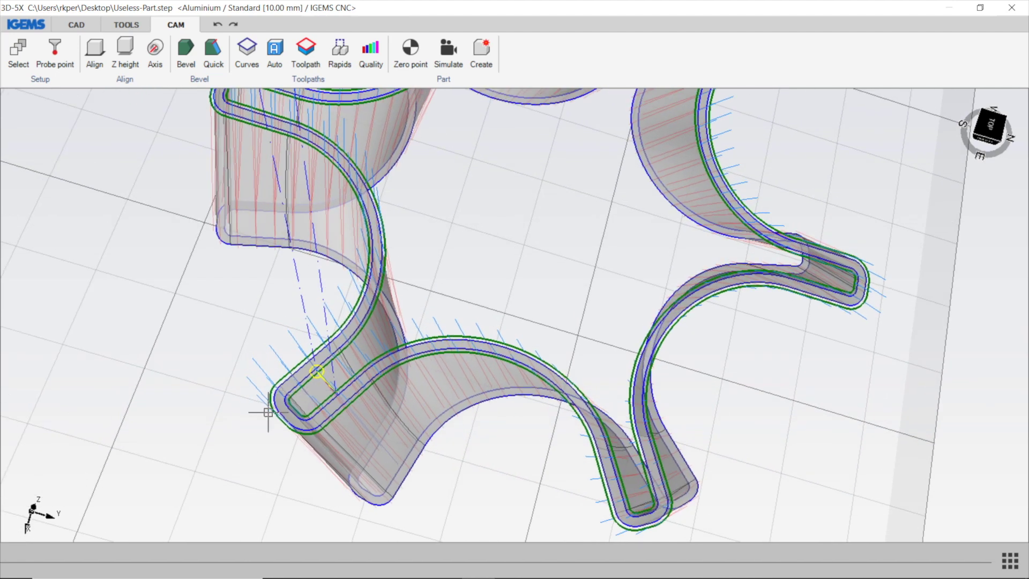
scroll(271, 415, "up", 3)
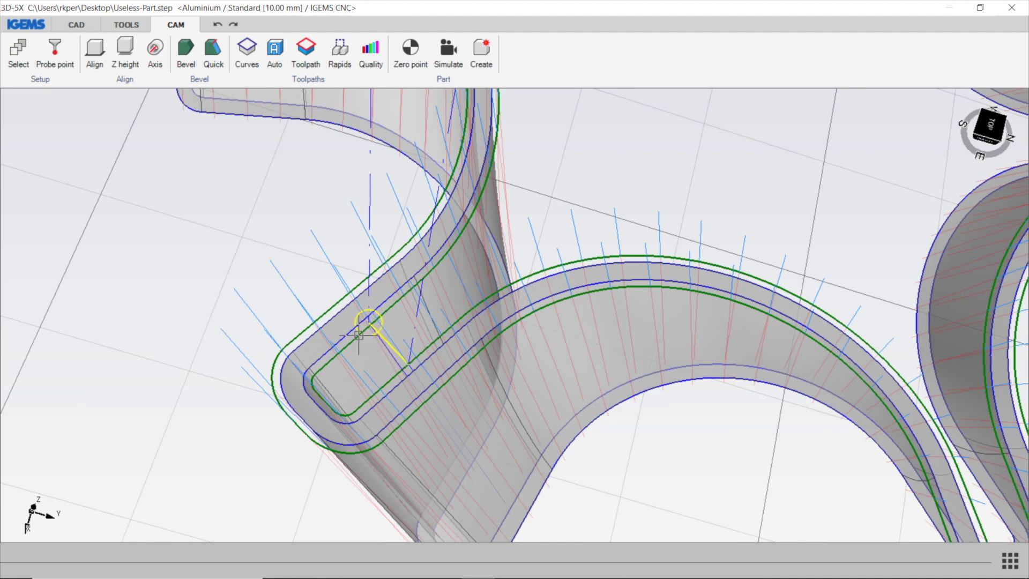
scroll(359, 335, "up", 2)
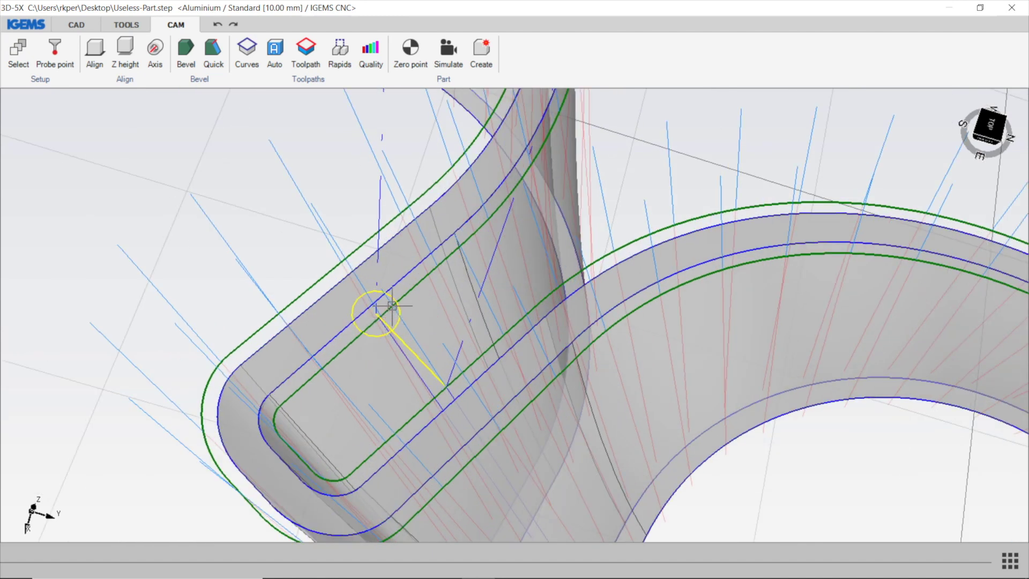
middle_click_drag(392, 306, 437, 385)
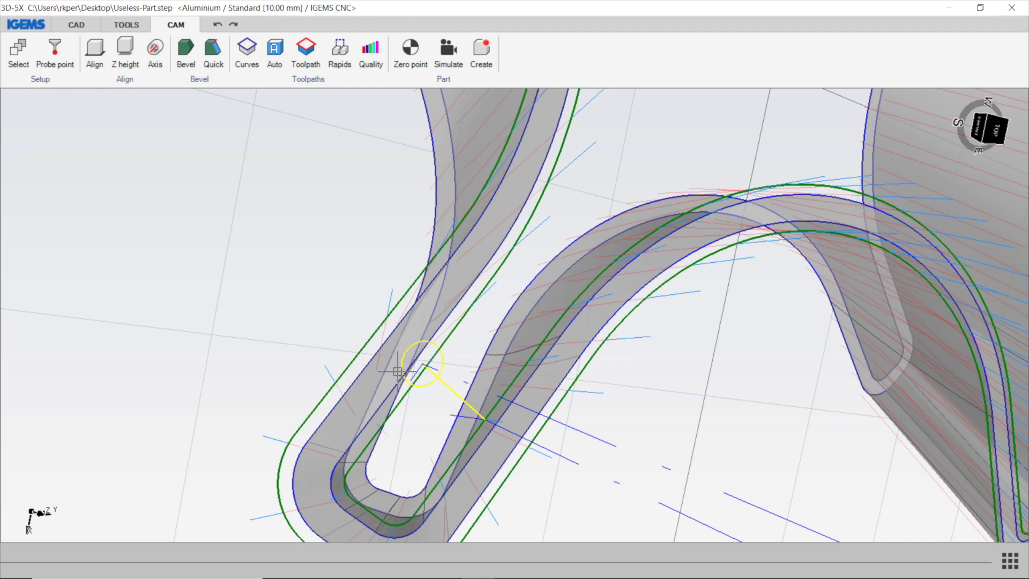
middle_click_drag(395, 368, 399, 389)
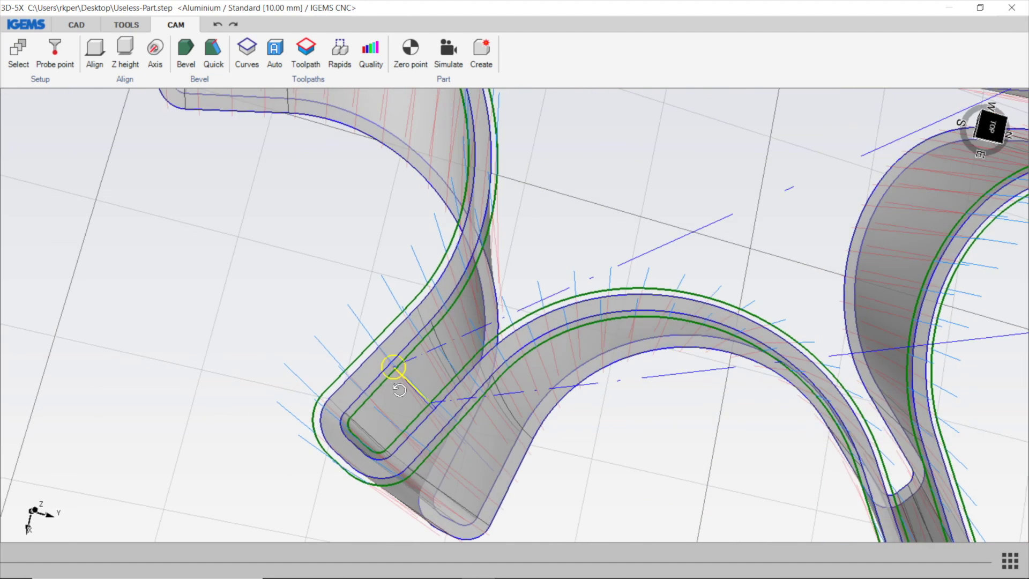
scroll(399, 390, "down", 5)
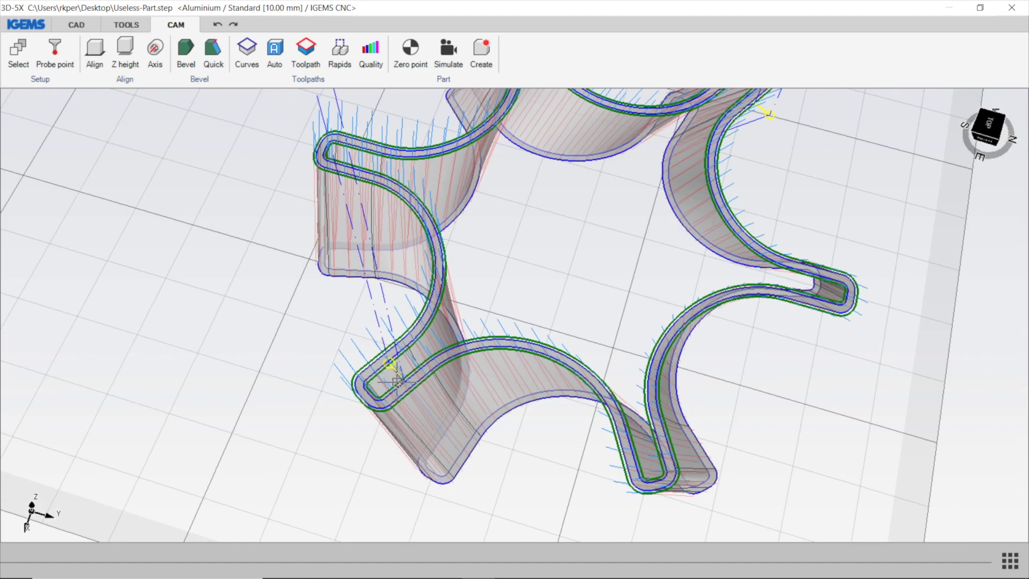
left_click(309, 51)
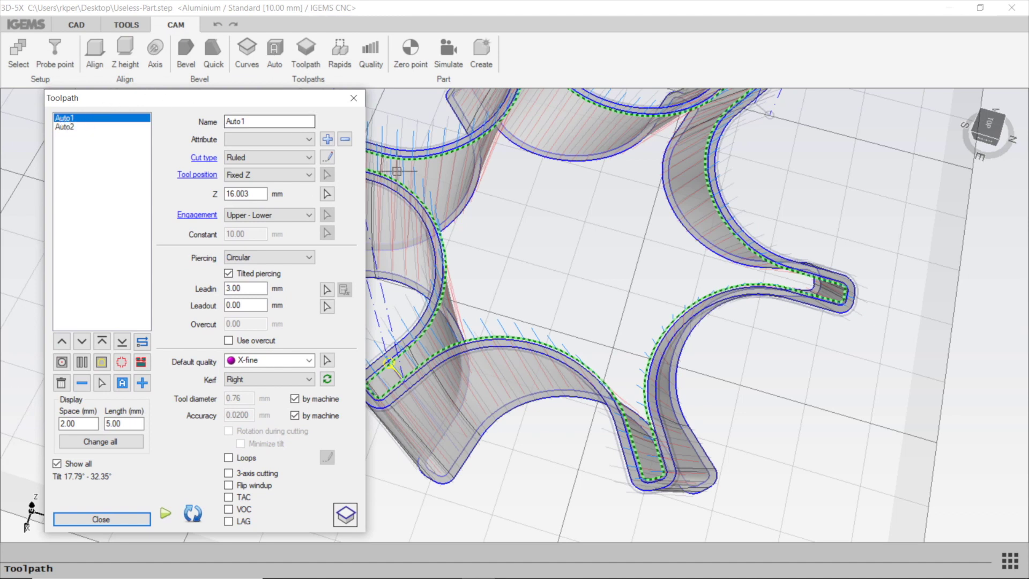
Step: Move the Toolpath dialog aside, review Auto2 and Auto1, and begin picking Auto1's new start point
left_click_drag(200, 100, 165, 63)
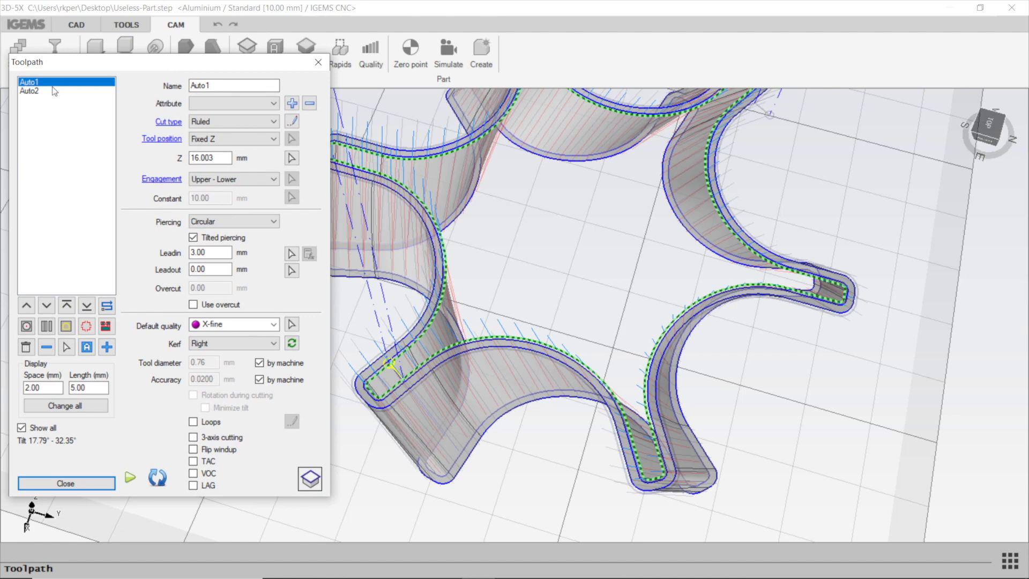
left_click(37, 91)
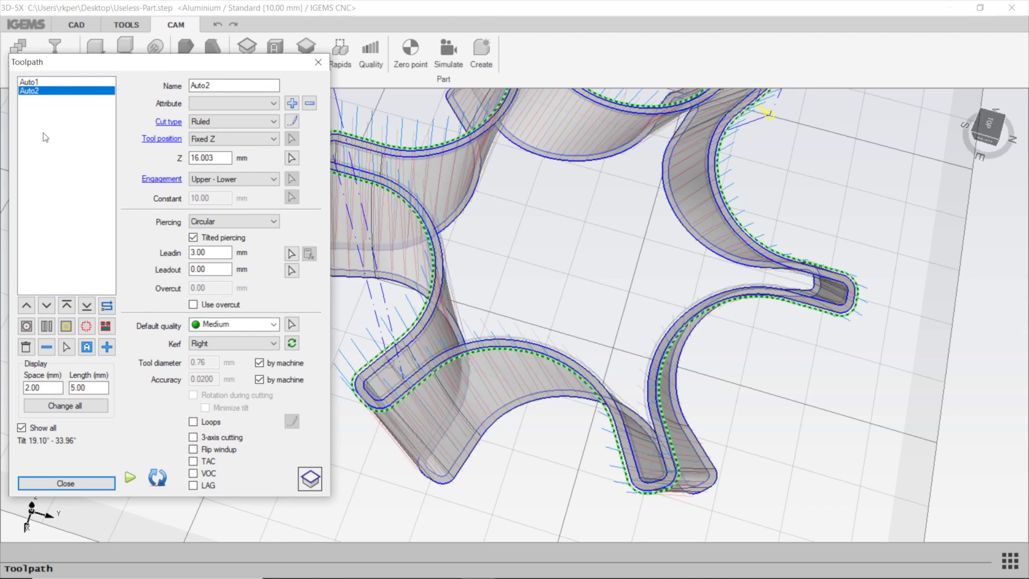
left_click(33, 82)
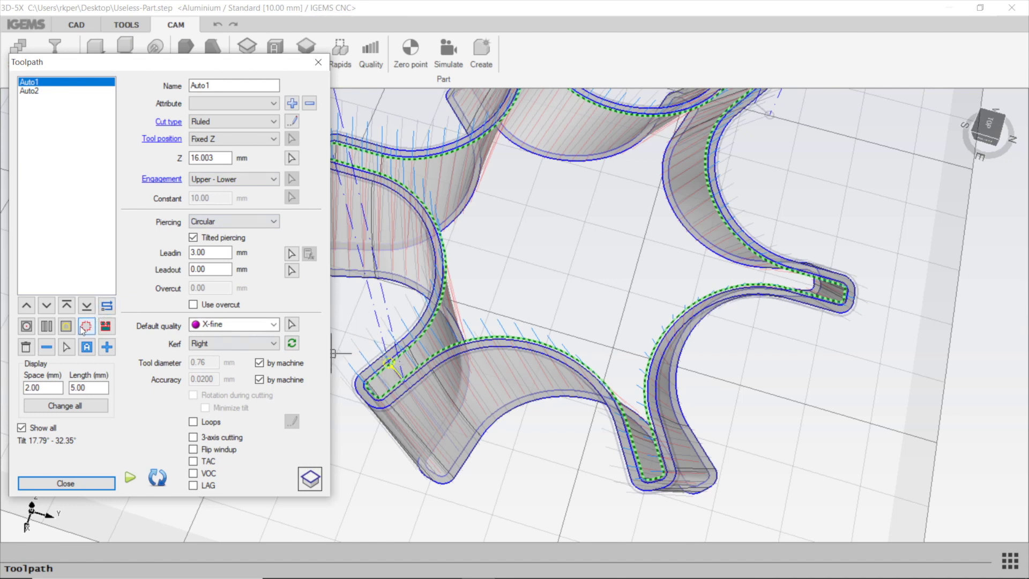
left_click(64, 349)
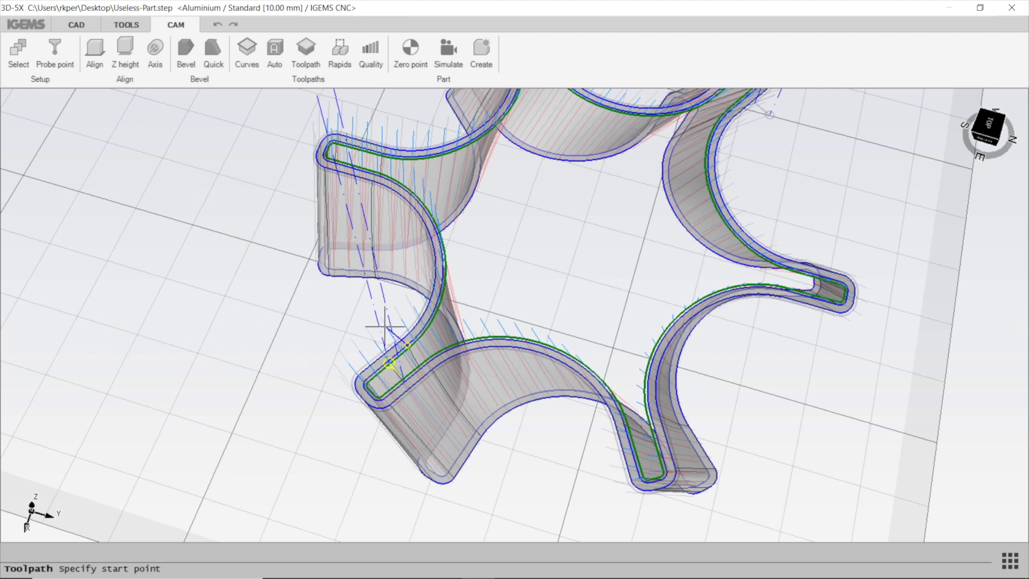
Step: Place Auto1's start on the star's curved edge with a 3.00 mm lead-in and 0.00 mm lead-out
left_click(538, 317)
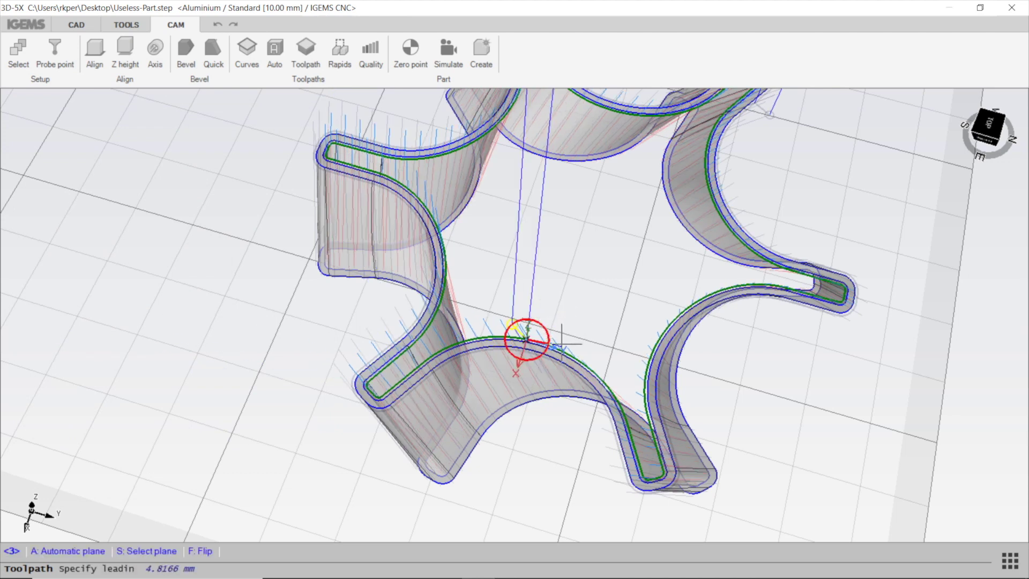
scroll(554, 355, "up", 3)
scroll(554, 356, "up", 3)
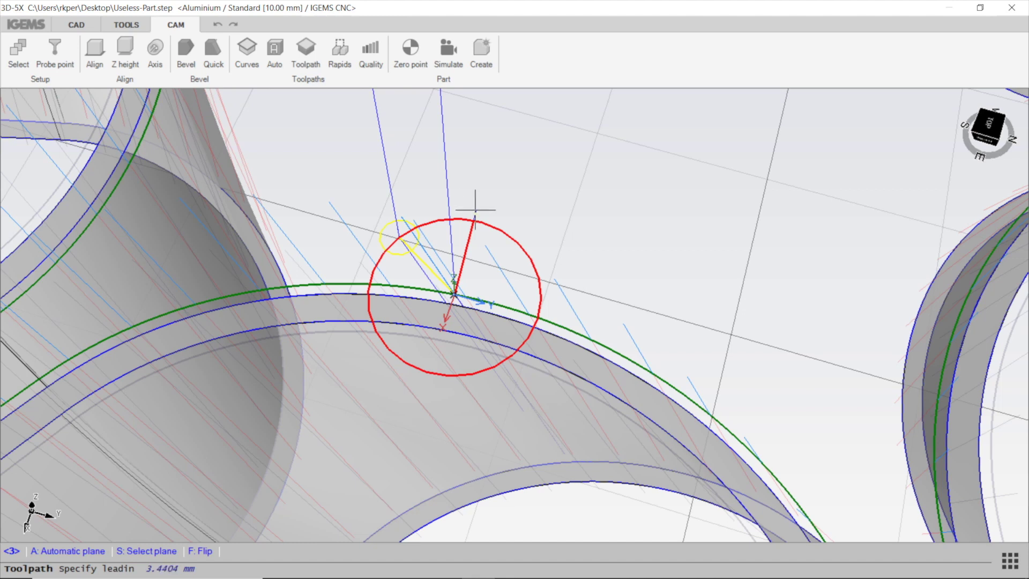
left_click(498, 175)
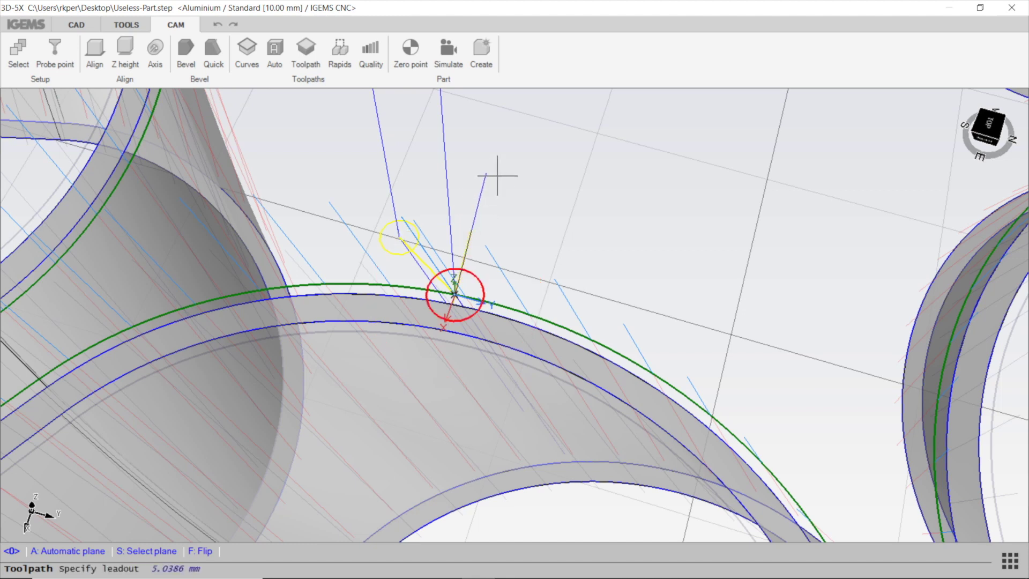
left_click(497, 175)
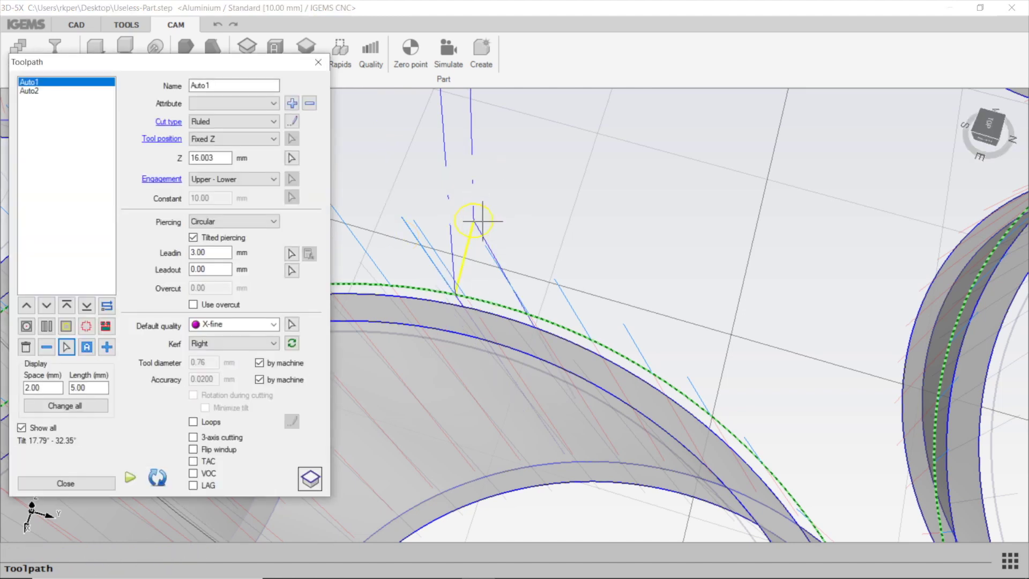
Step: Inspect the new lead-in from Top, Right and orbited views, then close the Toolpath editor
scroll(485, 280, "down", 5)
middle_click_drag(485, 281, 538, 369)
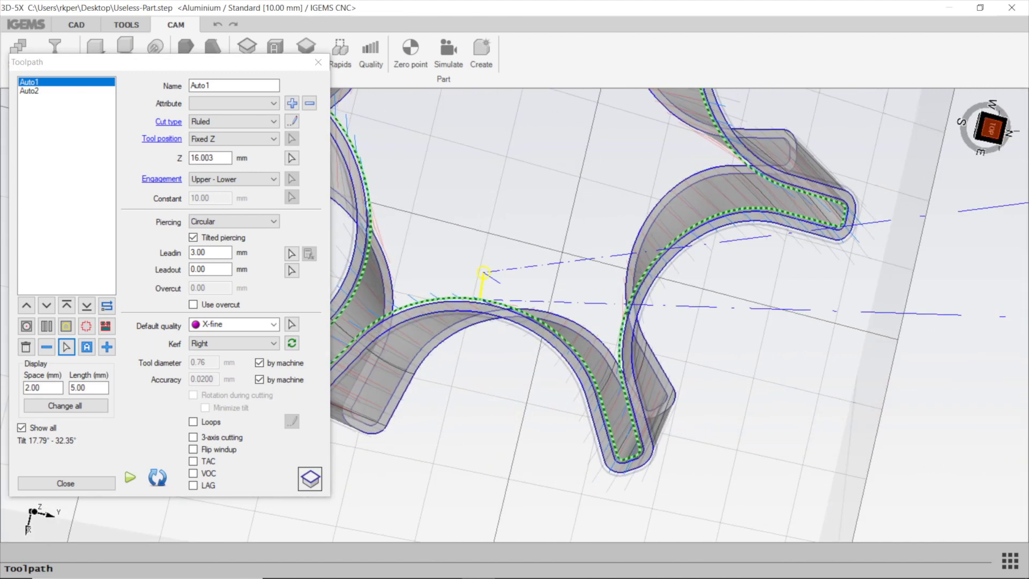
left_click(990, 129)
scroll(610, 298, "up", 3)
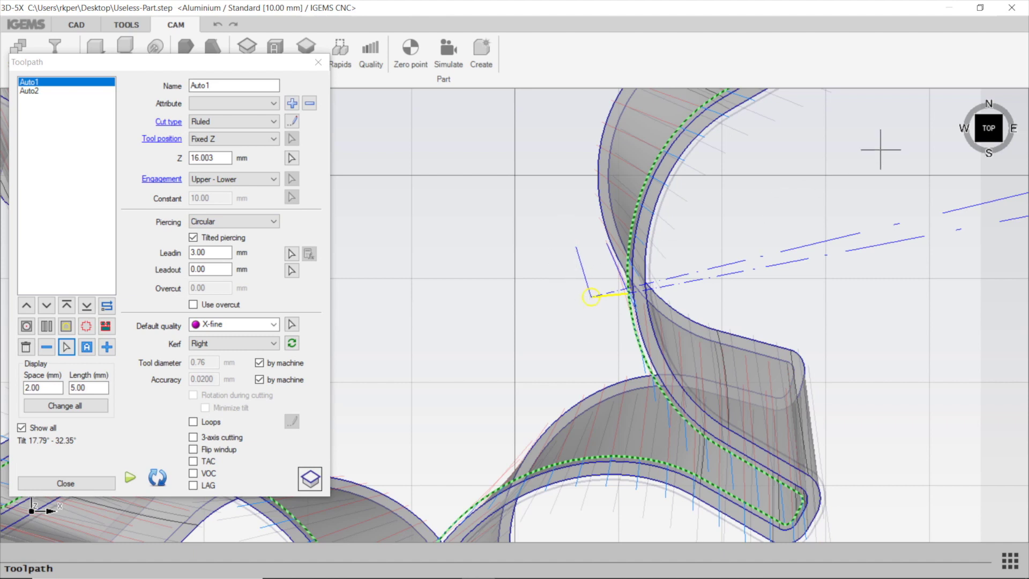
left_click(1013, 129)
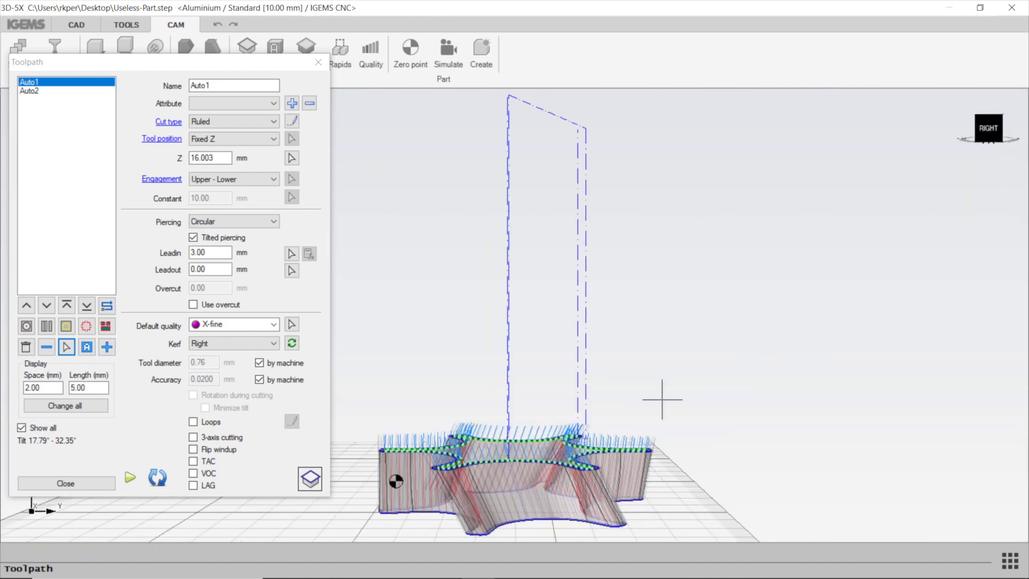
scroll(532, 509, "up", 3)
scroll(531, 512, "up", 3)
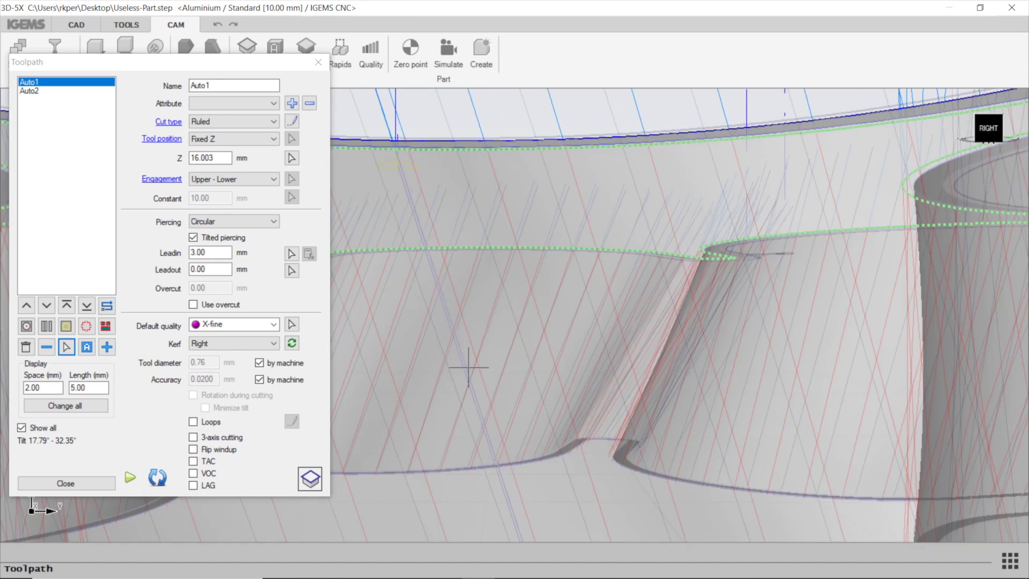
scroll(465, 215, "down", 5)
middle_click_drag(464, 215, 522, 225)
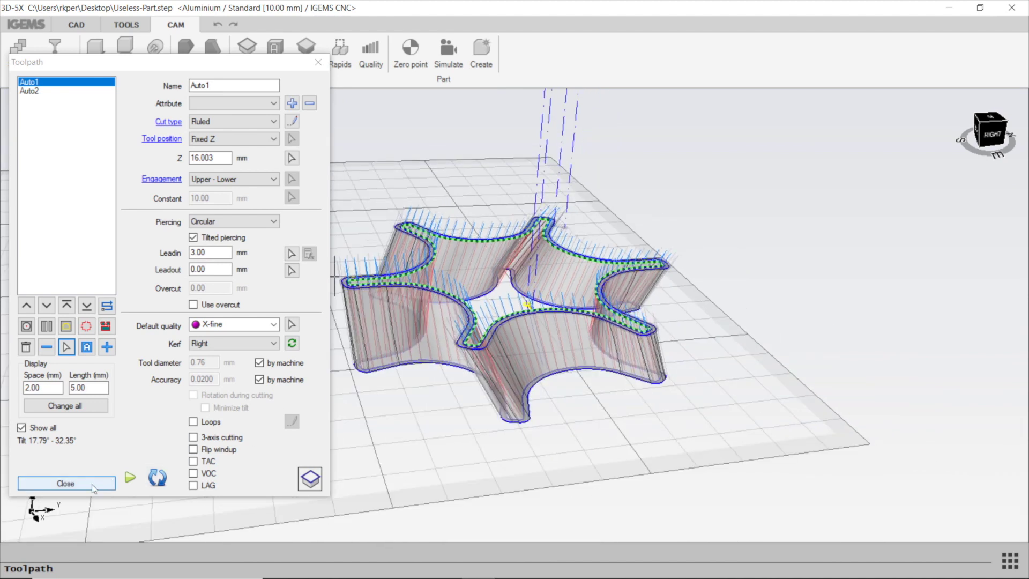
left_click(65, 483)
middle_click_drag(418, 445, 316, 368)
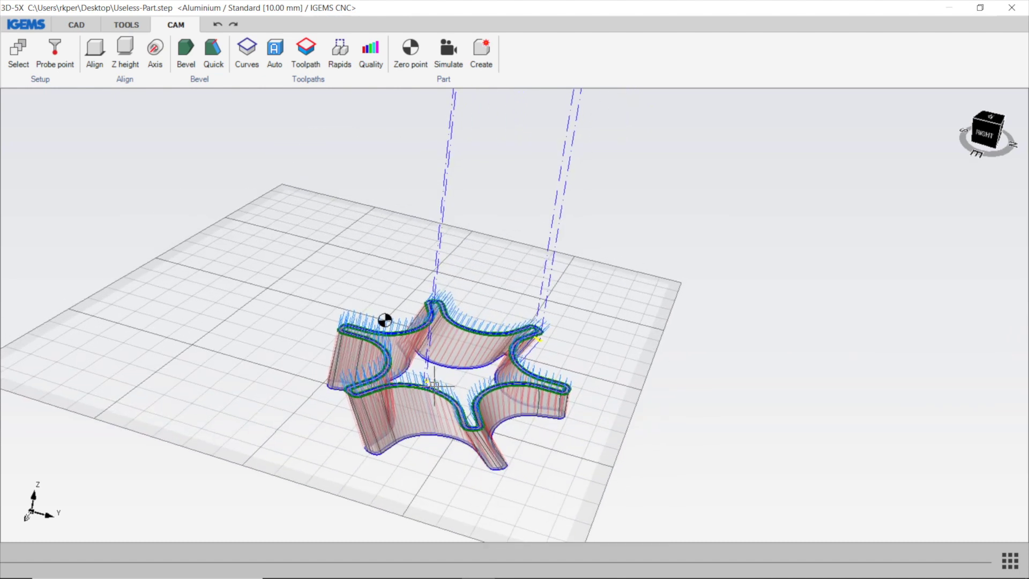
scroll(364, 445, "down", 2)
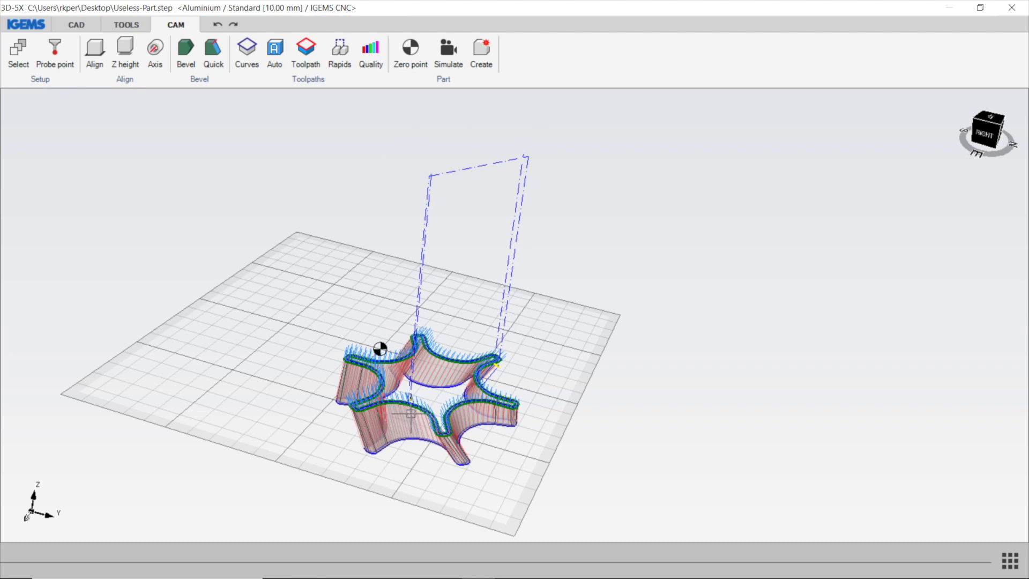
Step: Switch rapid moves from the 100 mm fixed height to a 20 mm offset distance above the part
left_click(340, 52)
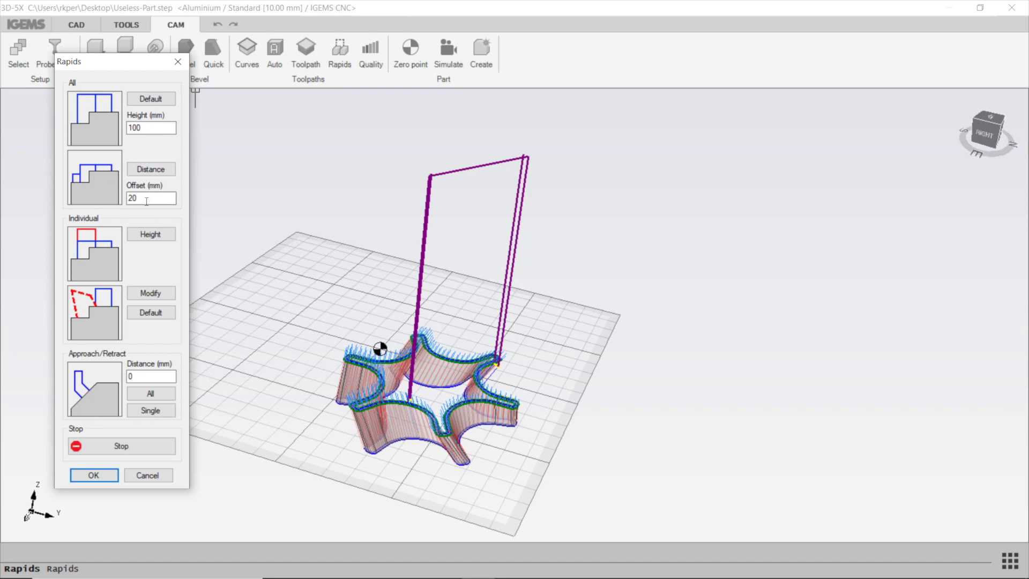
left_click_drag(136, 198, 132, 198)
left_click(151, 169)
middle_click_drag(387, 252, 392, 329)
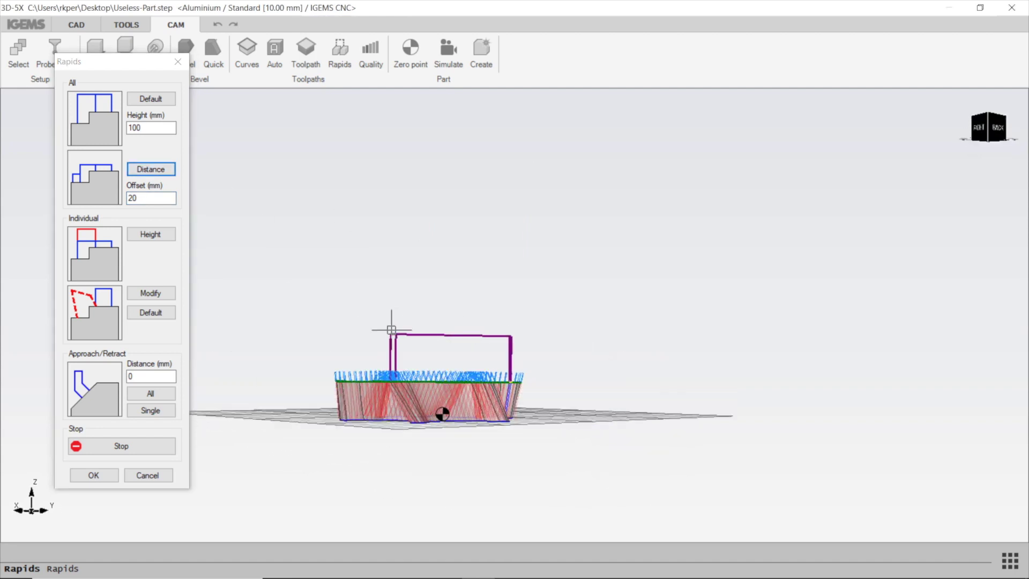
scroll(448, 349, "up", 5)
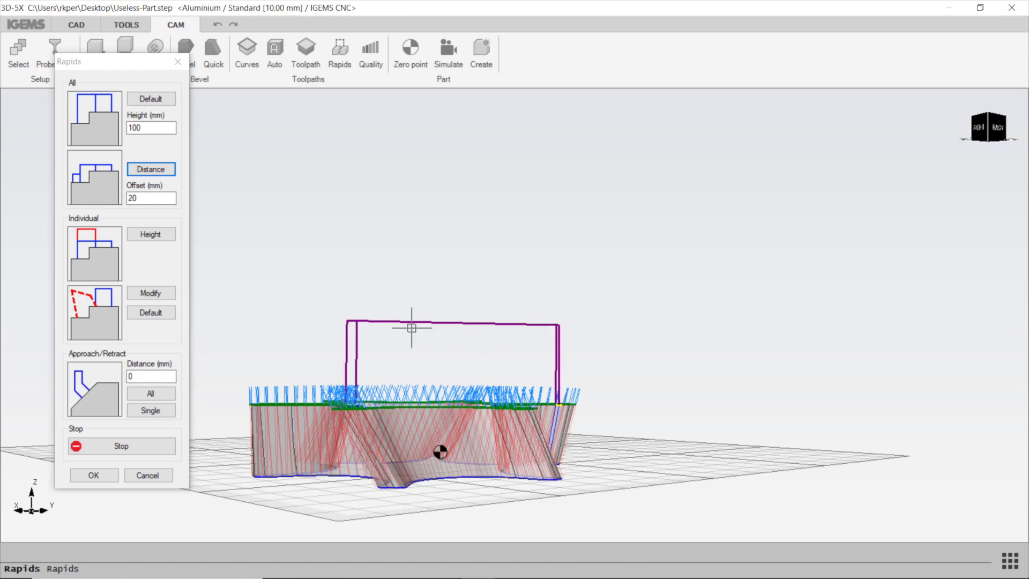
left_click(107, 477)
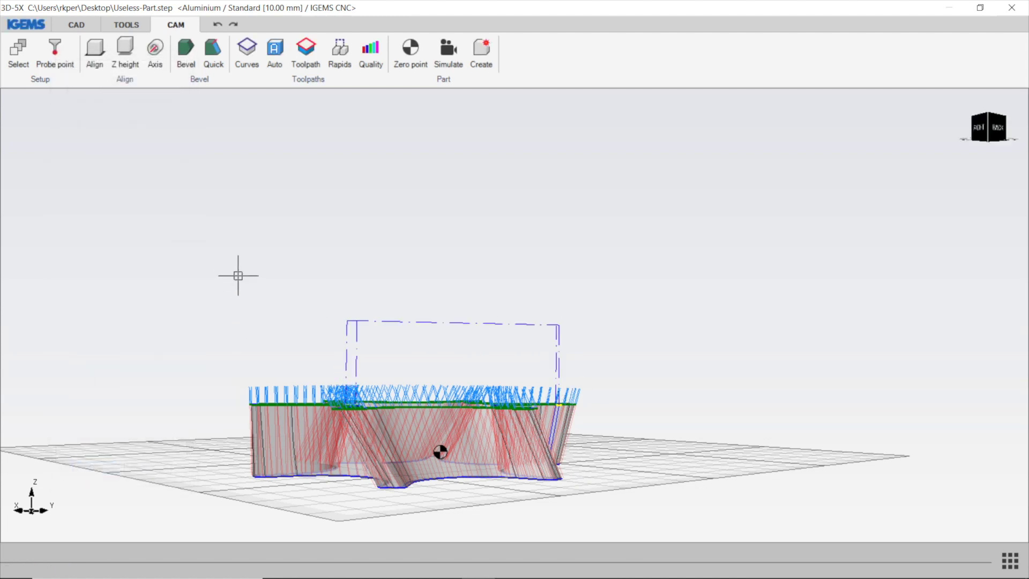
Step: Accept the IGEMS CNC options (tool diameter 0.762, TAC, VOC, LAG) and load the program into the 5x simulator
middle_click_drag(238, 275, 193, 294)
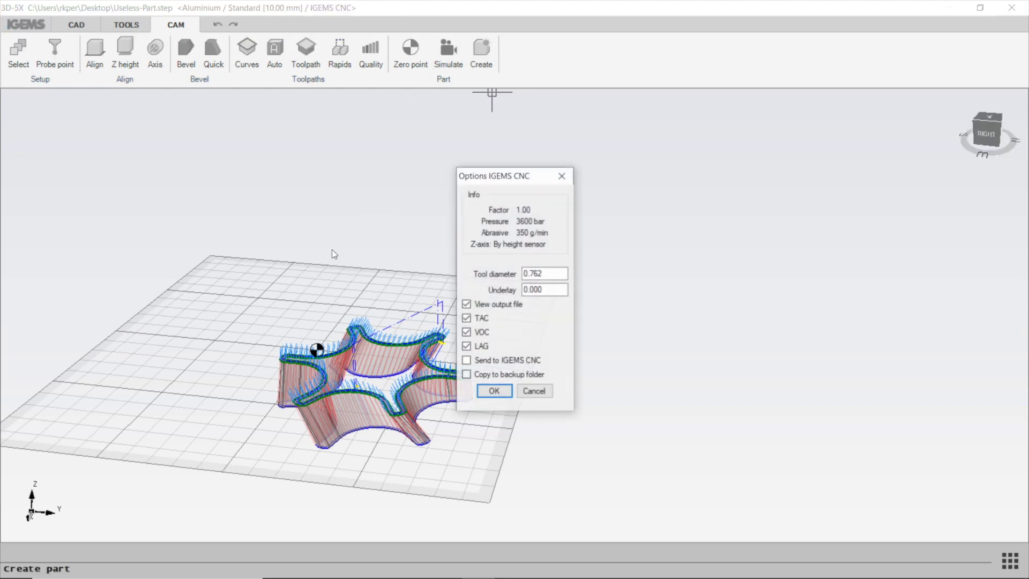
left_click(494, 392)
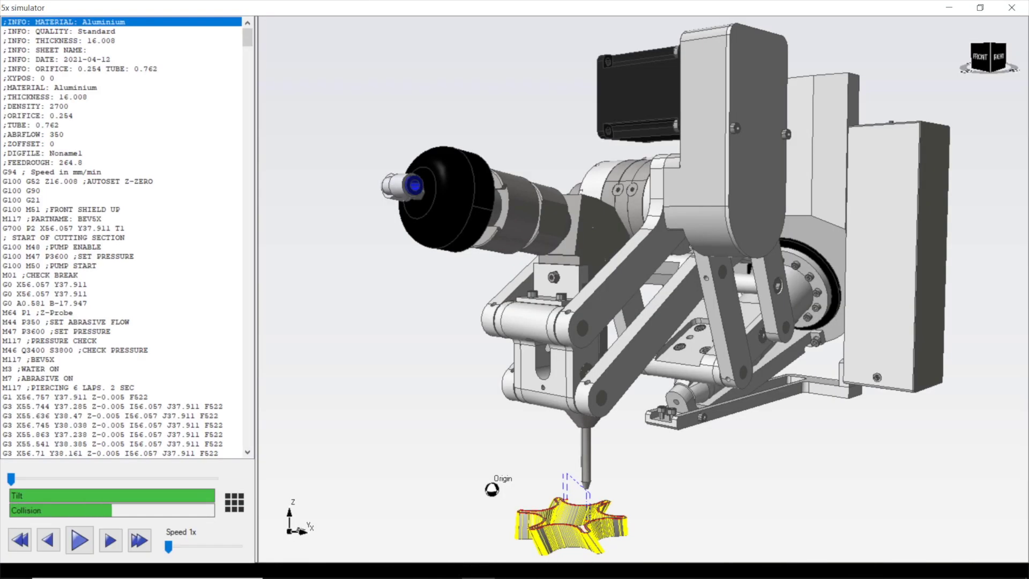
Step: Jump to the first cutting G-code lines so the head tilts to 32.31° at the star's edge
scroll(370, 214, "down", 2)
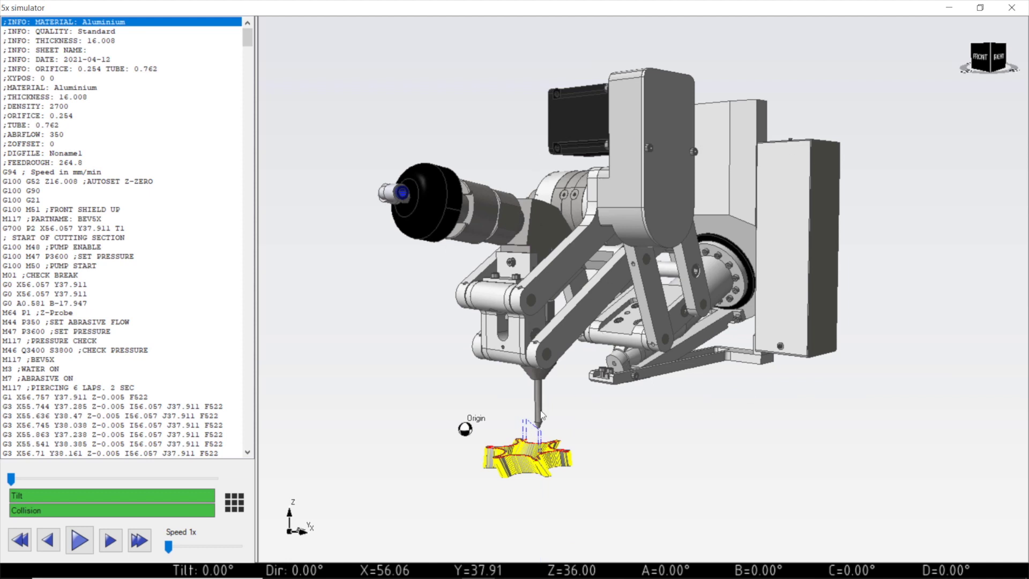
scroll(531, 484, "up", 6)
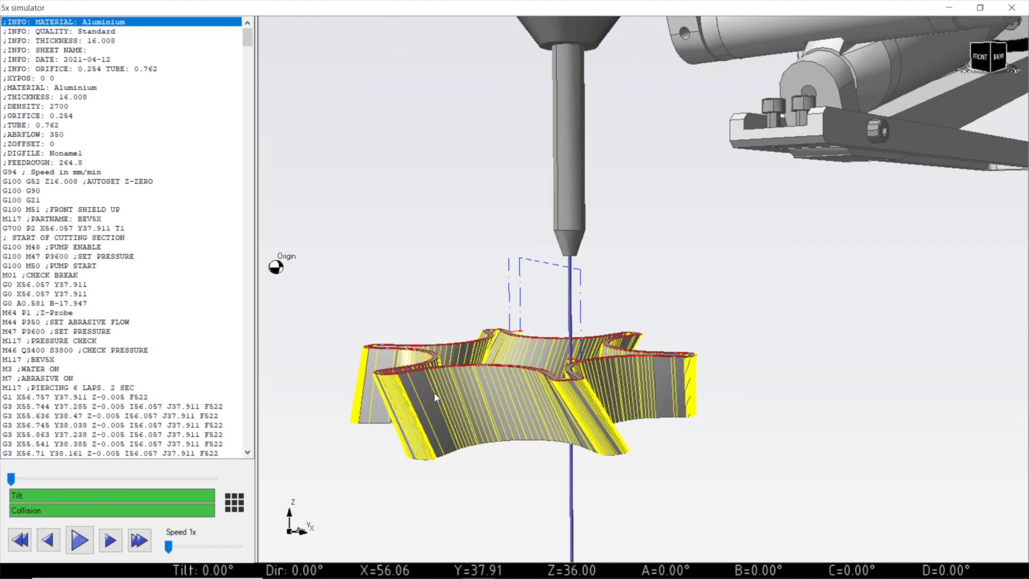
left_click_drag(531, 429, 397, 407)
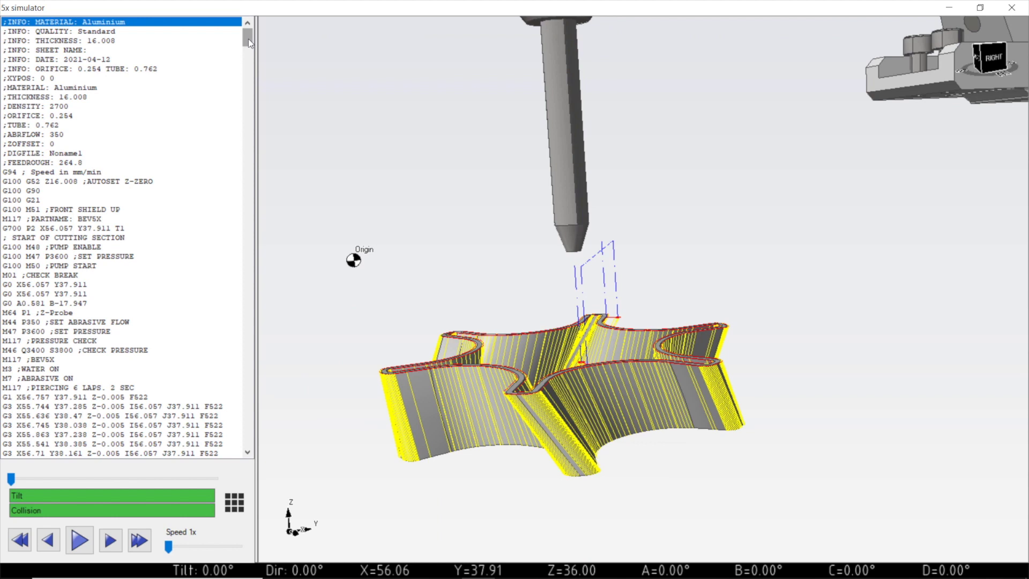
left_click_drag(249, 38, 248, 65)
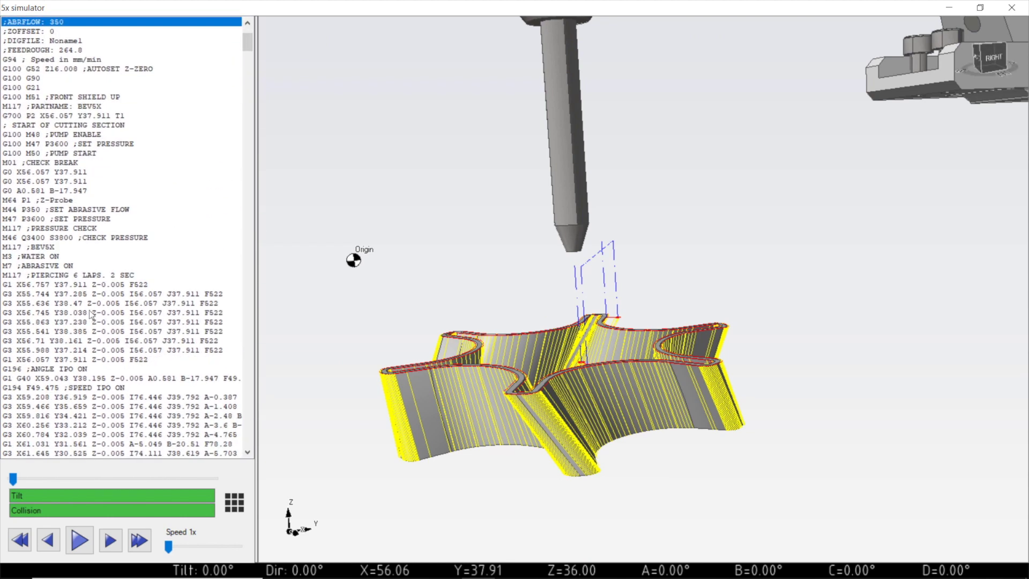
left_click(95, 303)
left_click(119, 285)
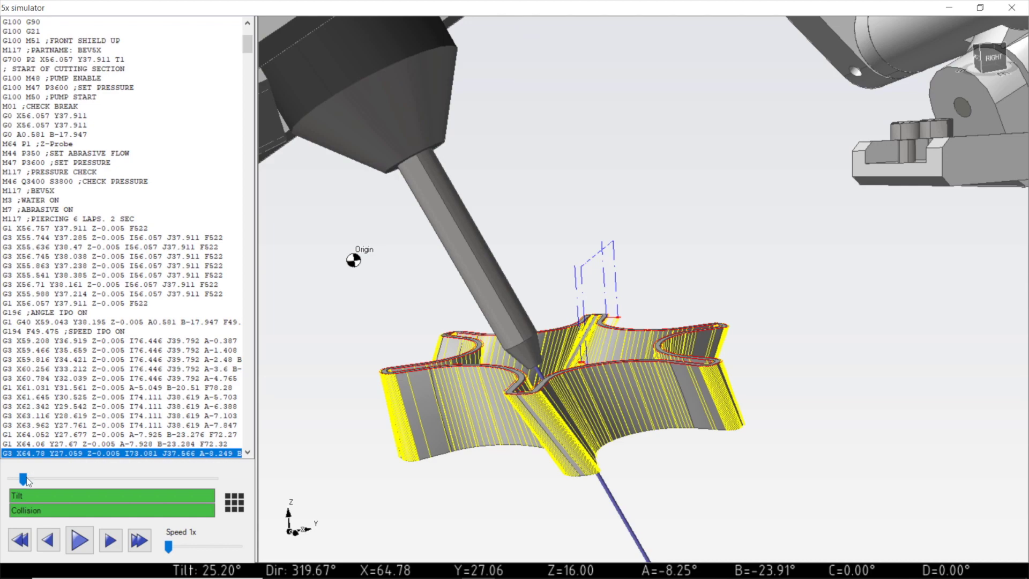
mouse_move(23, 478)
left_mouse_down()
mouse_move(198, 474)
mouse_move(31, 471)
left_mouse_up()
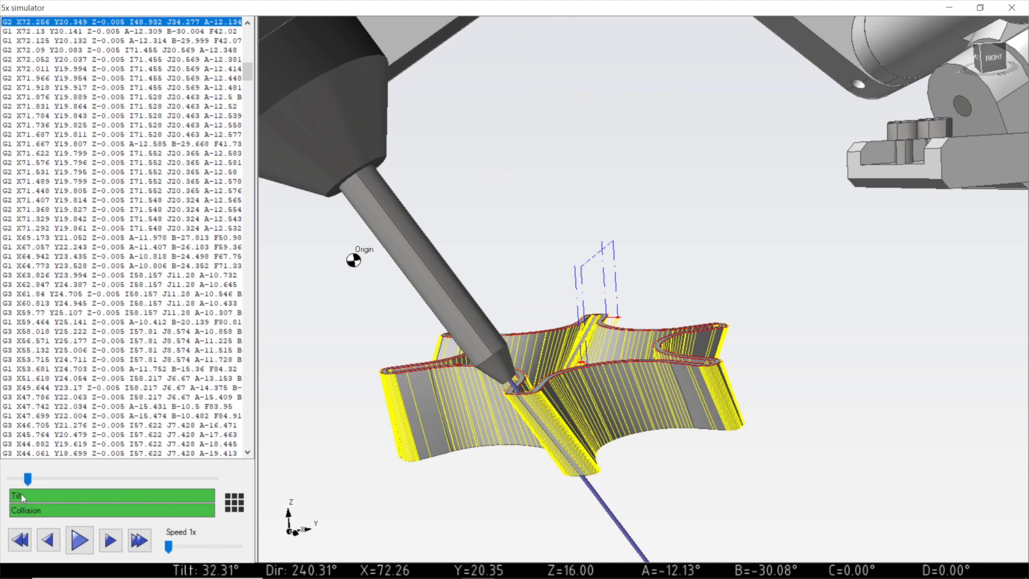
Step: Step the simulation to the G2 X37.784 Y78.377 move and view the nozzle up close from the front
scroll(693, 349, "down", 5)
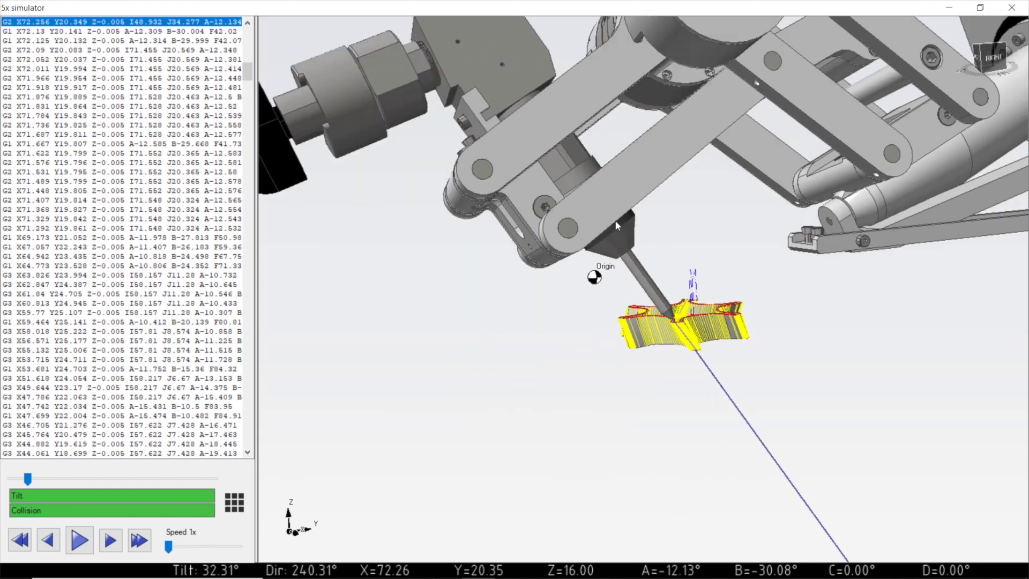
middle_click_drag(615, 220, 518, 334)
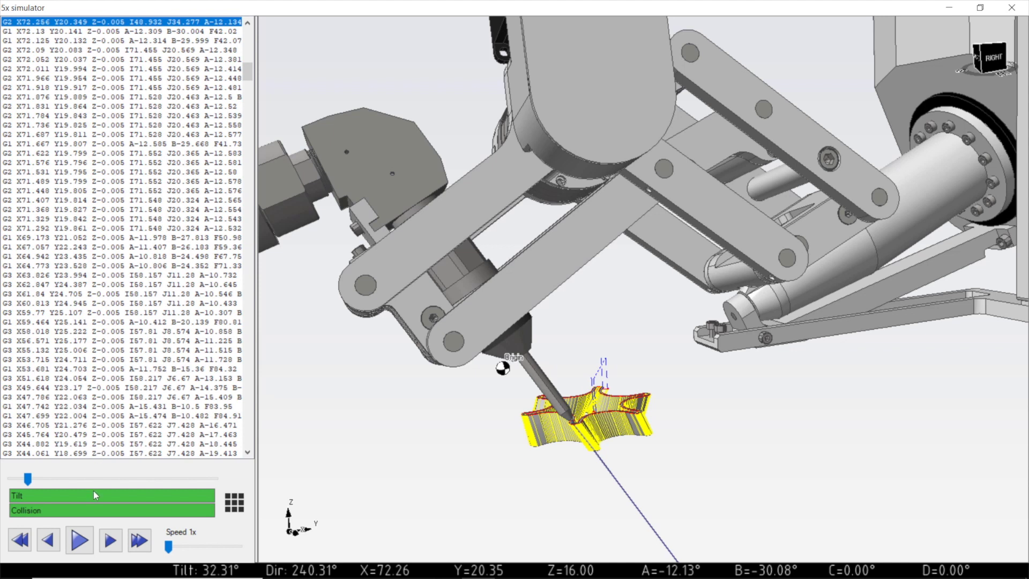
left_click_drag(28, 478, 84, 476)
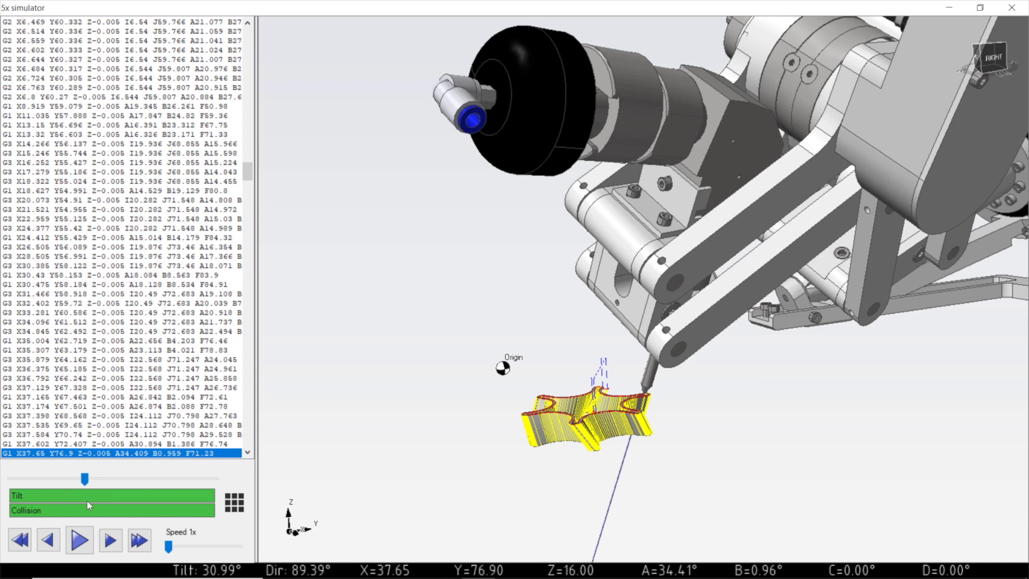
left_click_drag(85, 479, 85, 478)
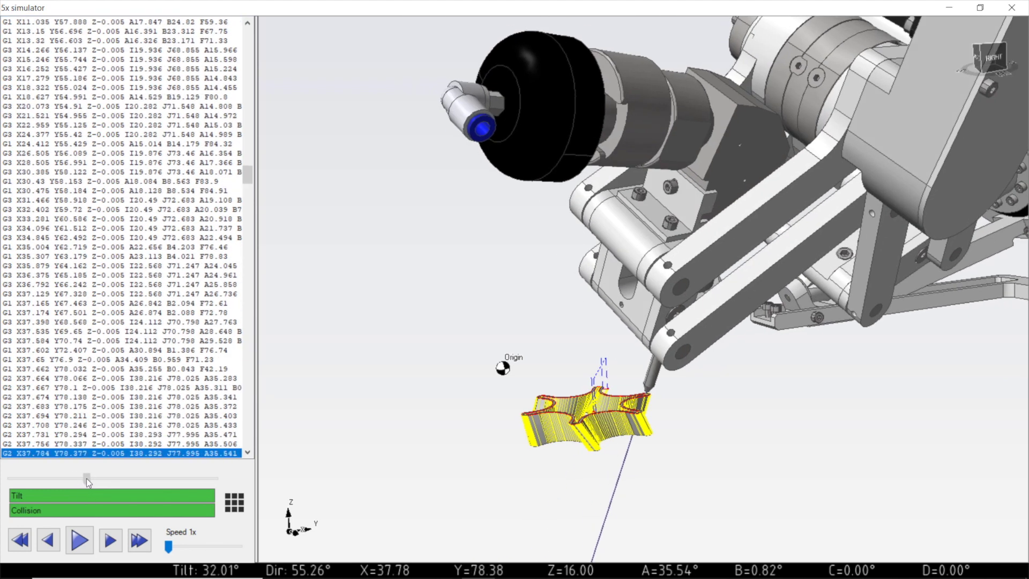
middle_click_drag(624, 422, 570, 425)
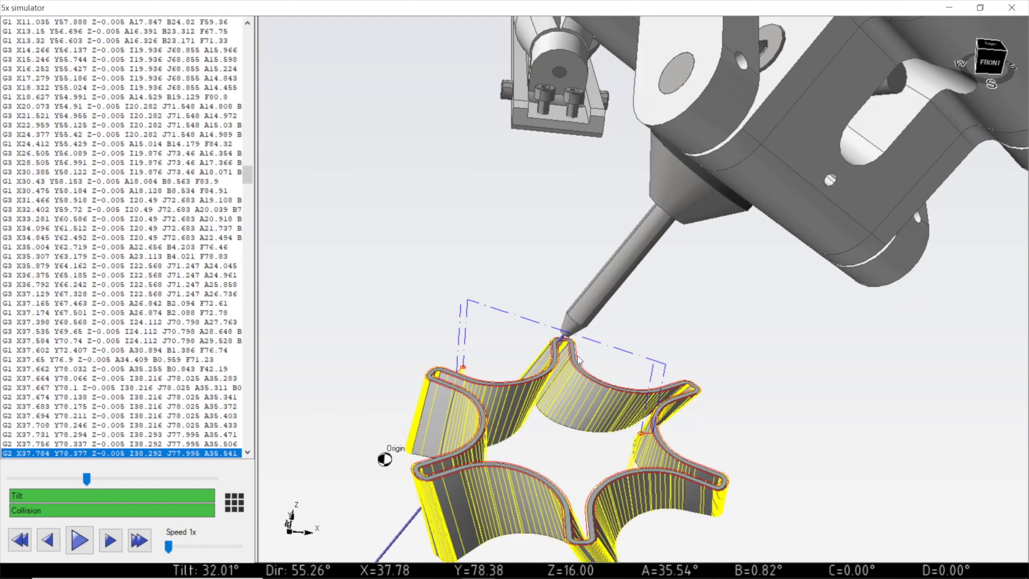
scroll(554, 364, "up", 5)
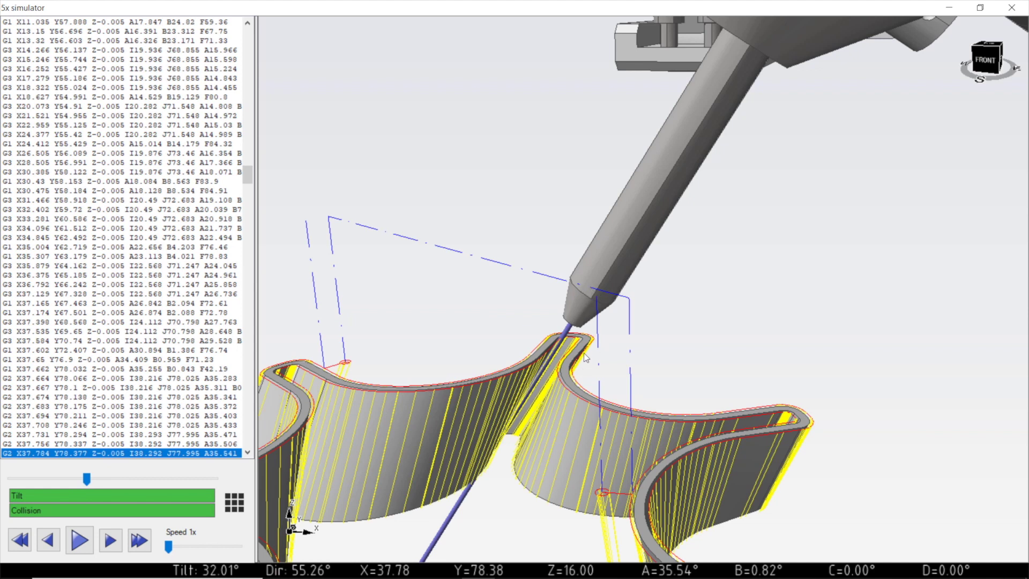
Step: Play the simulation around the star until the next cut's piercing moves at G3 X12.063
scroll(560, 363, "down", 4)
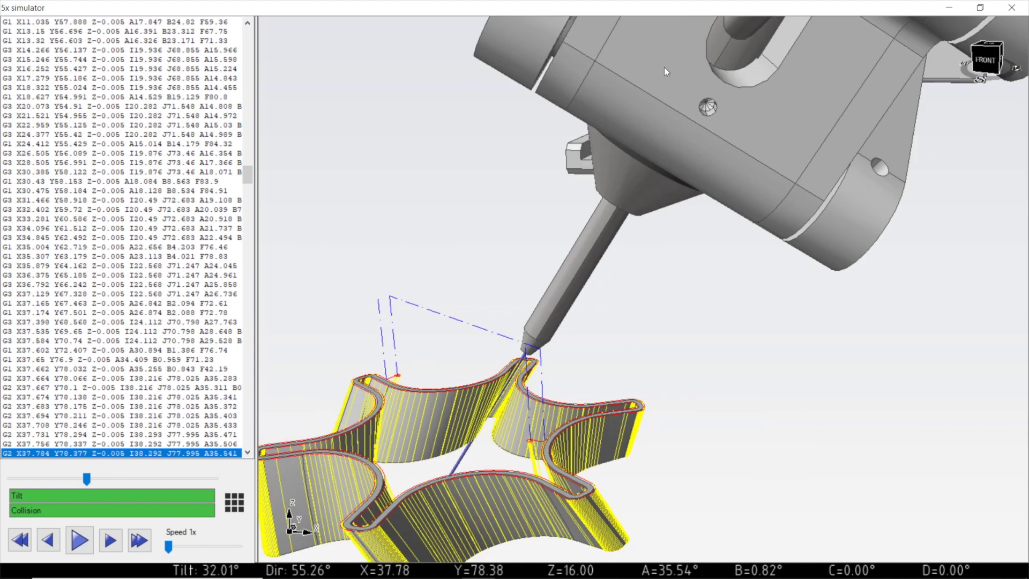
scroll(523, 323, "down", 3)
middle_click_drag(523, 322, 738, 186)
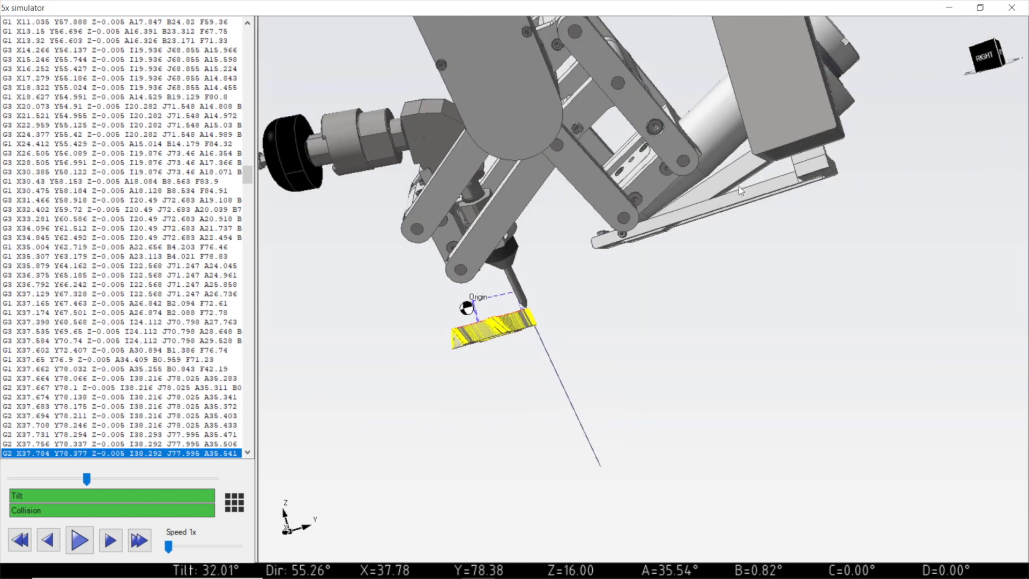
scroll(499, 335, "up", 2)
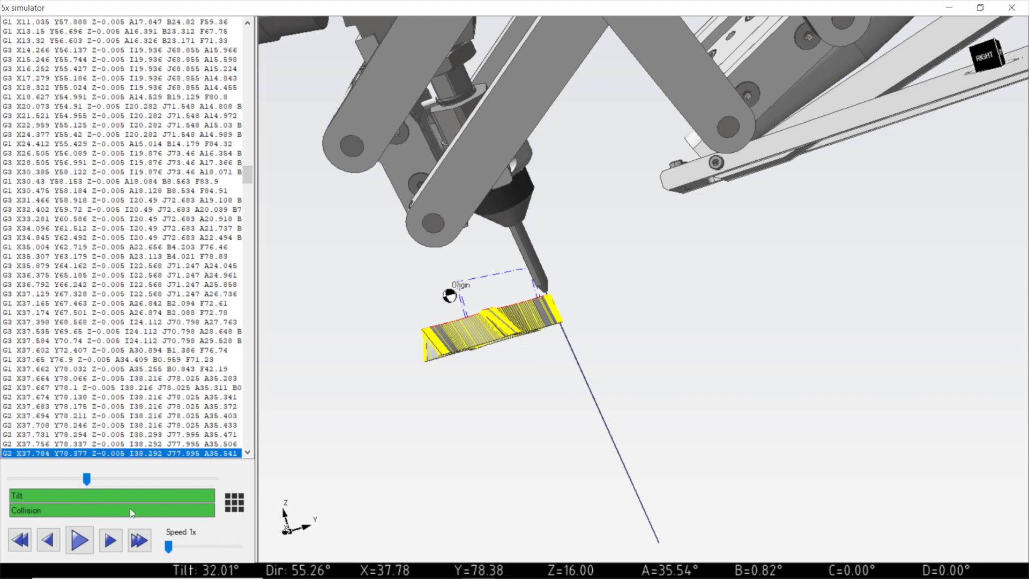
left_click(80, 540)
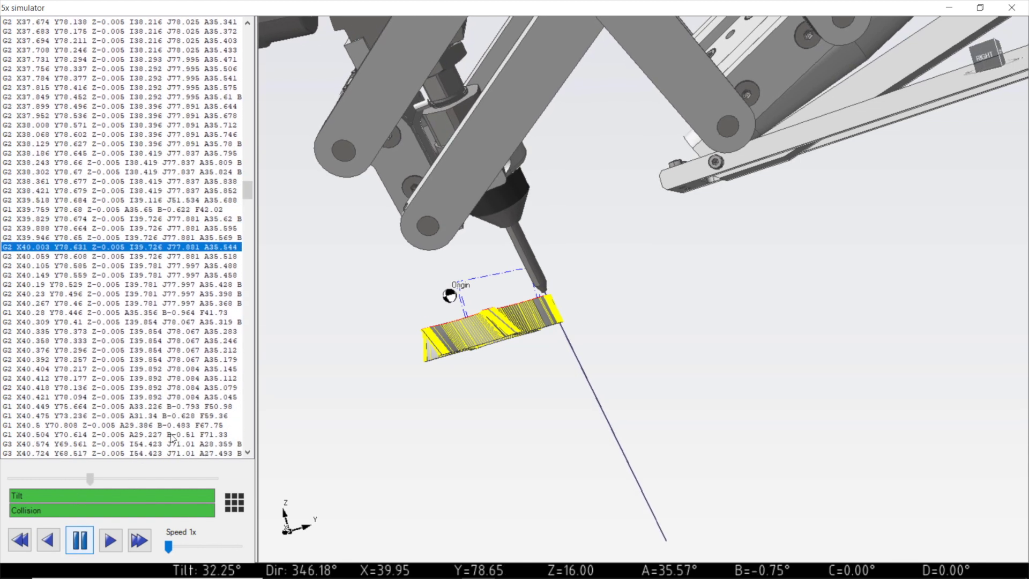
scroll(383, 387, "down", 3)
middle_click_drag(441, 272, 637, 273)
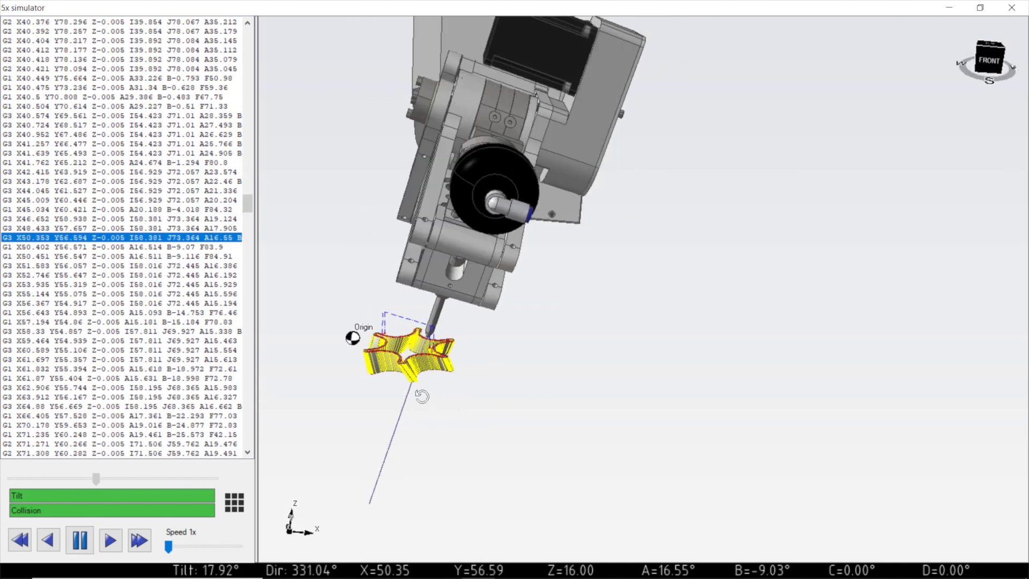
middle_click_drag(420, 395, 487, 374)
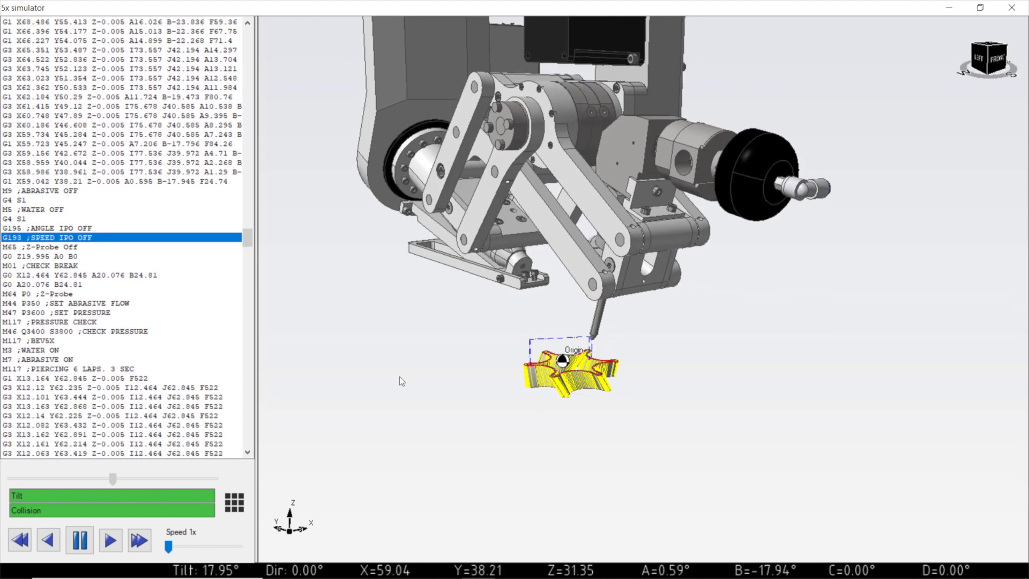
Step: Uncheck Show toolpath in the display options and zoom in on the plain solid star walls
left_click(234, 503)
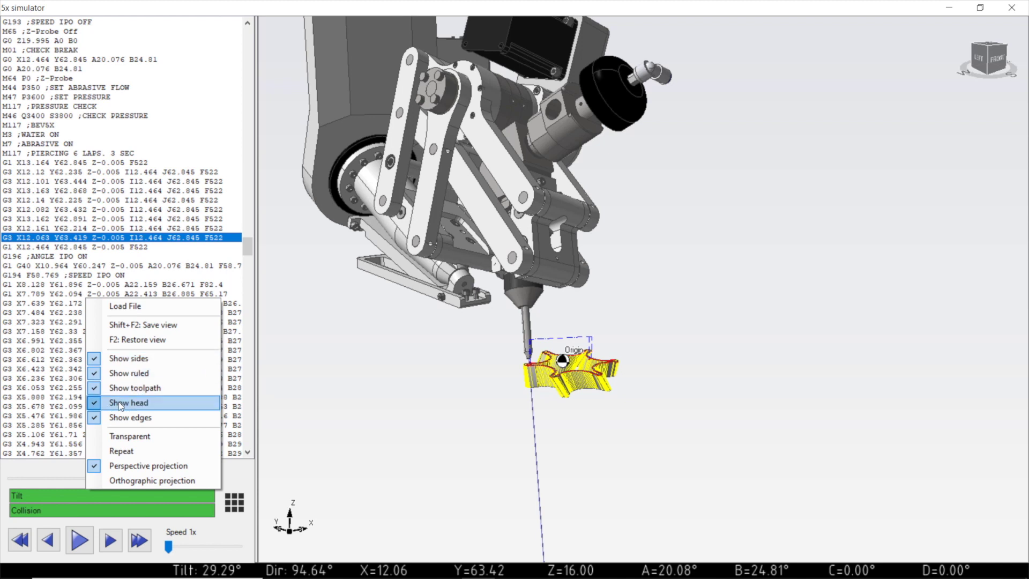
left_click(94, 394)
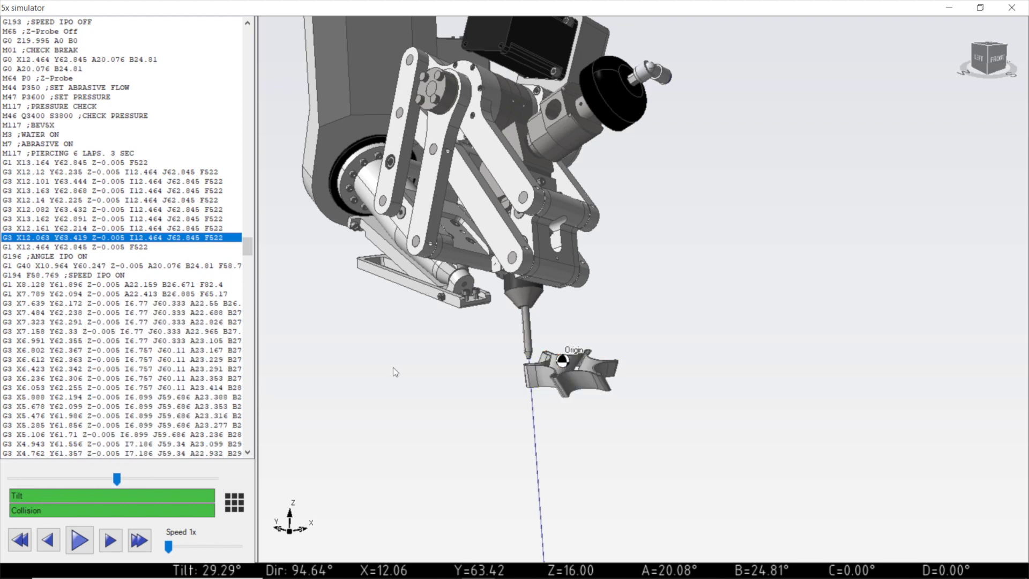
scroll(602, 378, "up", 5)
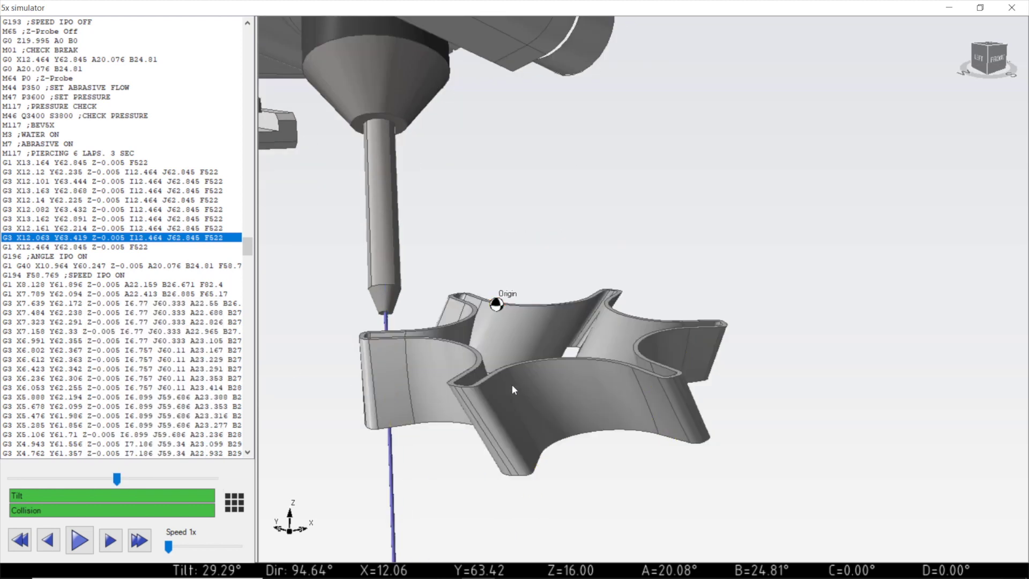
middle_click_drag(550, 437, 532, 457)
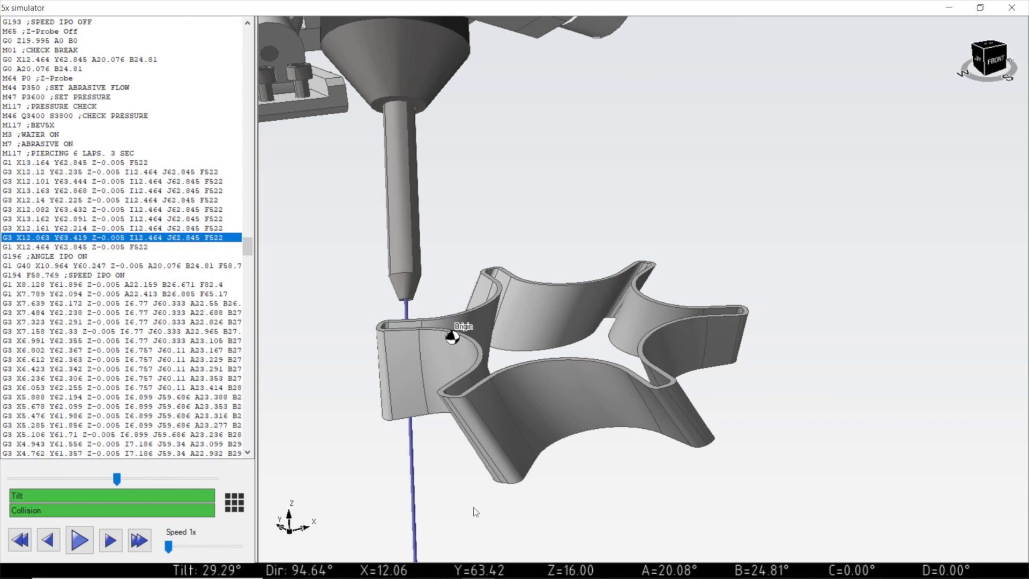
Step: Close the simulator and create part PART-# with quantity 1 and Curves export from the star toolpath
left_click(1012, 7)
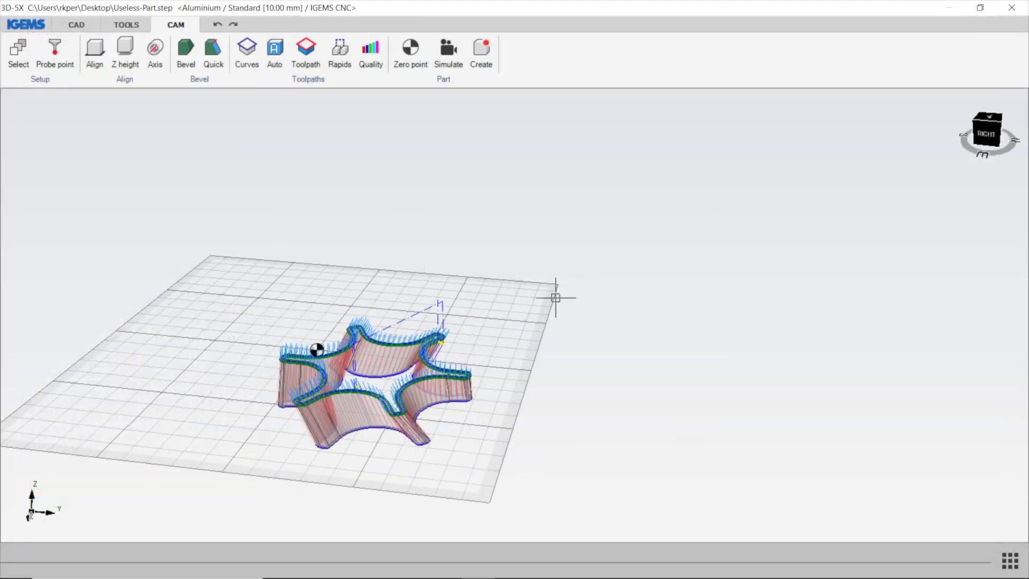
left_click(482, 52)
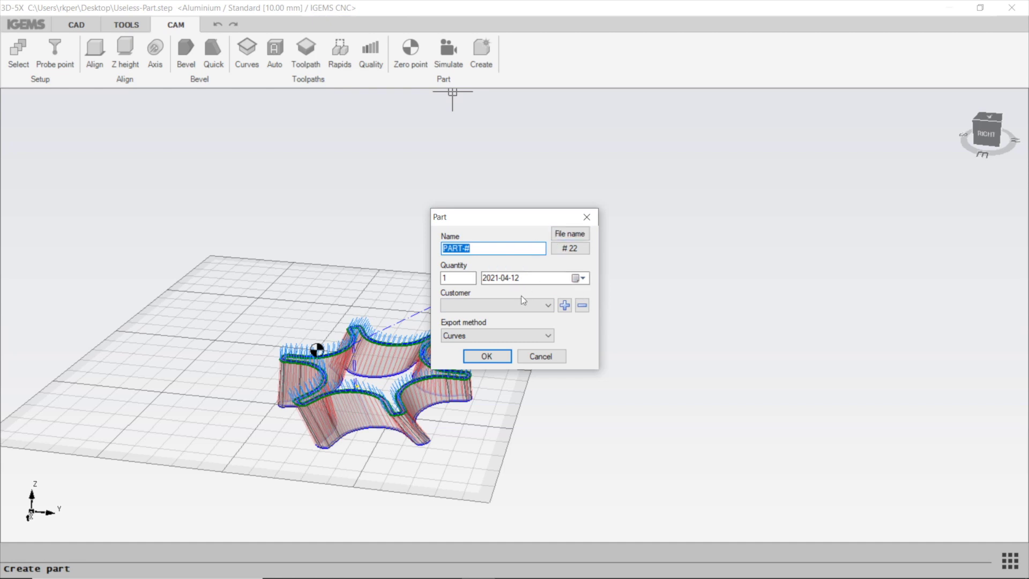
left_click(487, 357)
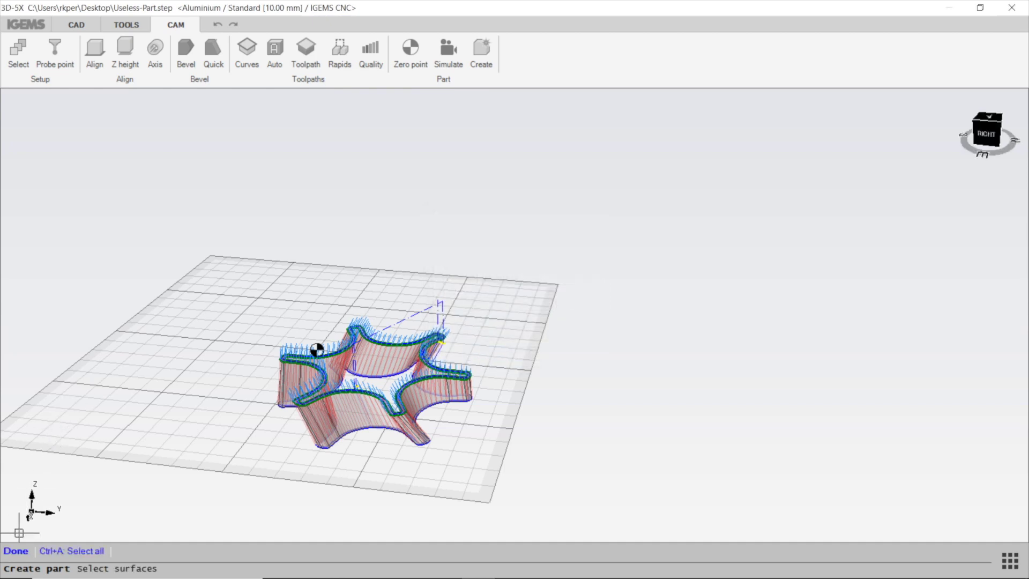
left_click(16, 551)
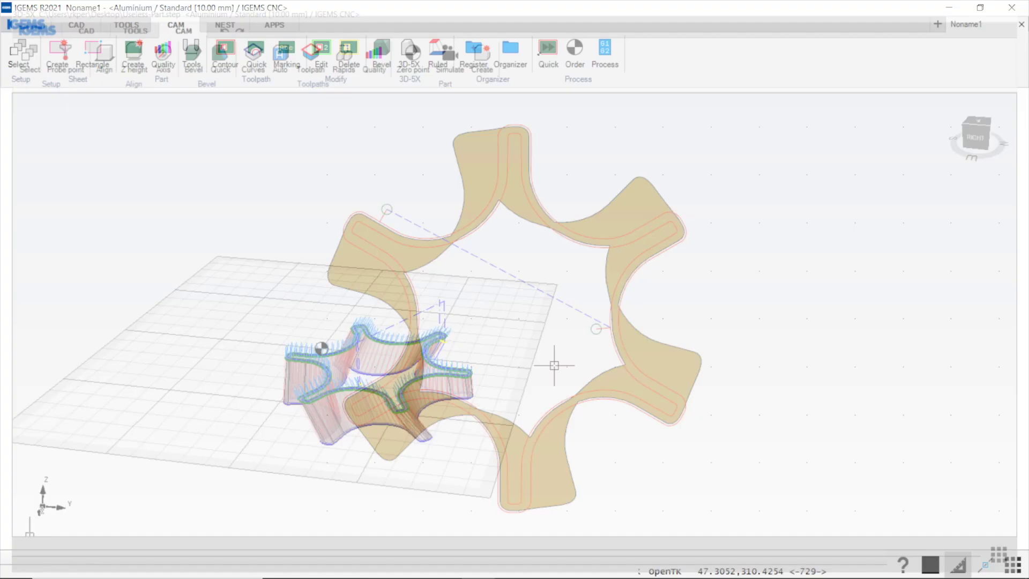
Step: Process the star part with G1G2 output, accepting the IGEMS CNC options
scroll(285, 326, "down", 3)
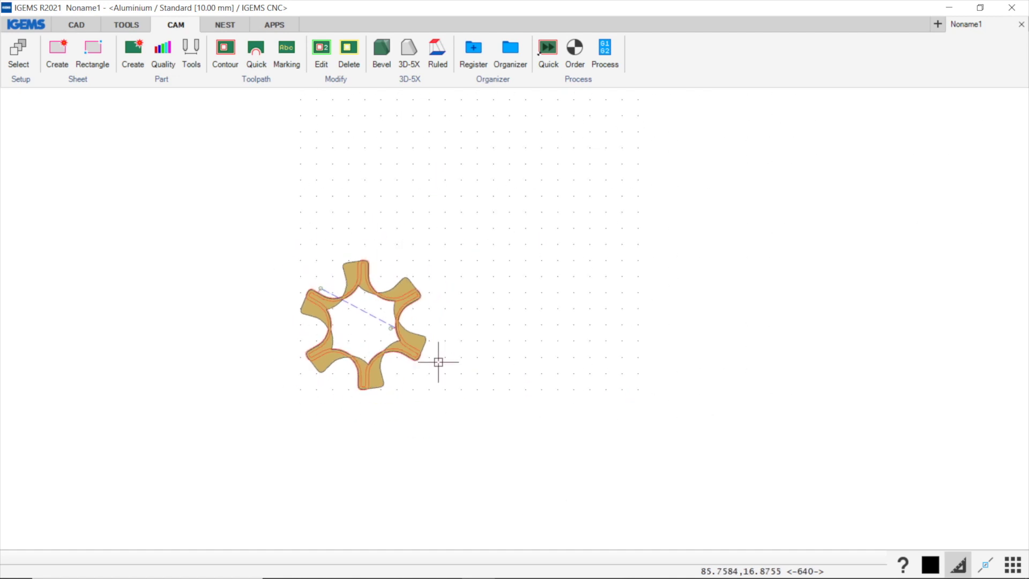
left_click(604, 54)
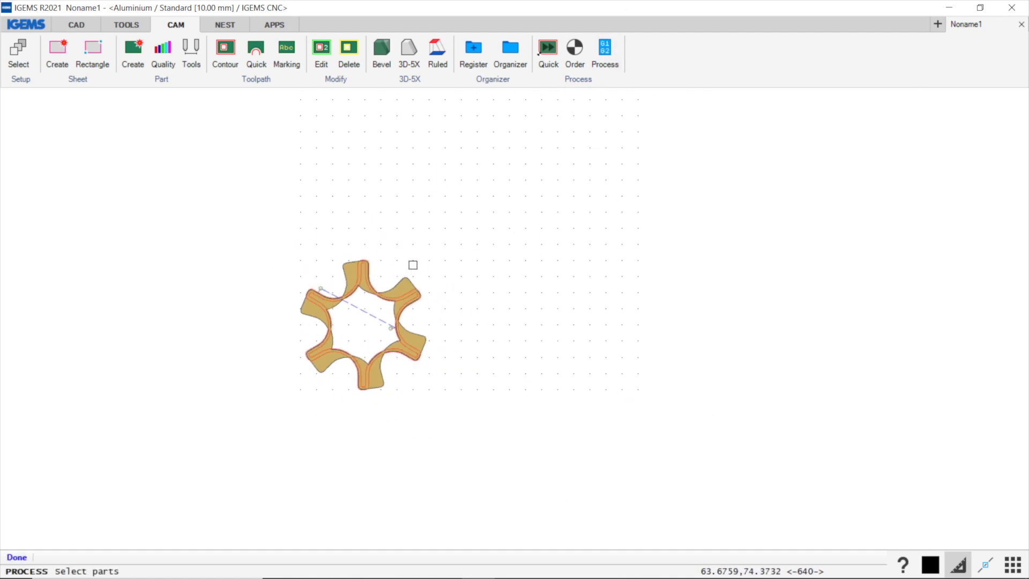
left_click(364, 323)
right_click(364, 322)
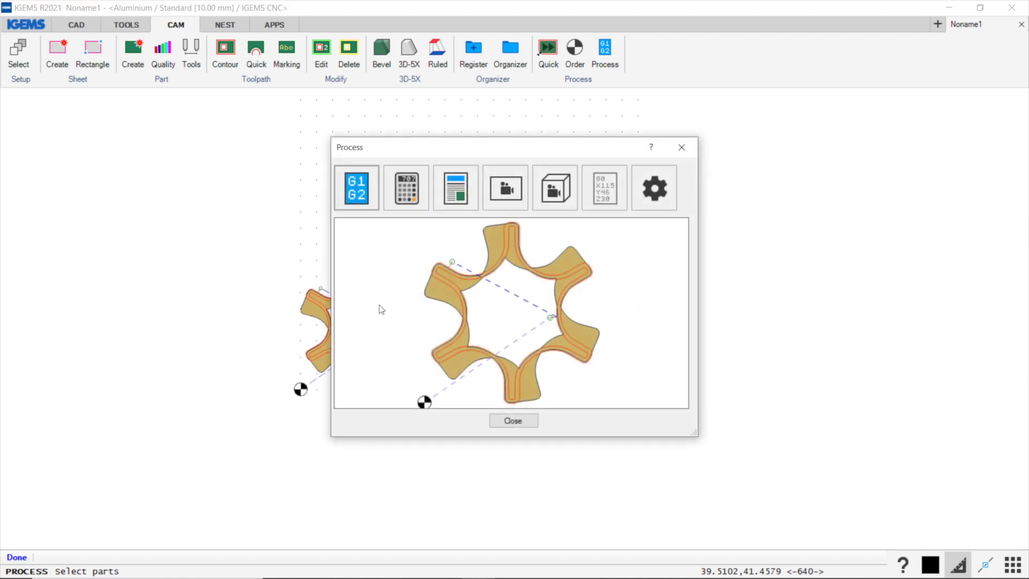
left_click(369, 197)
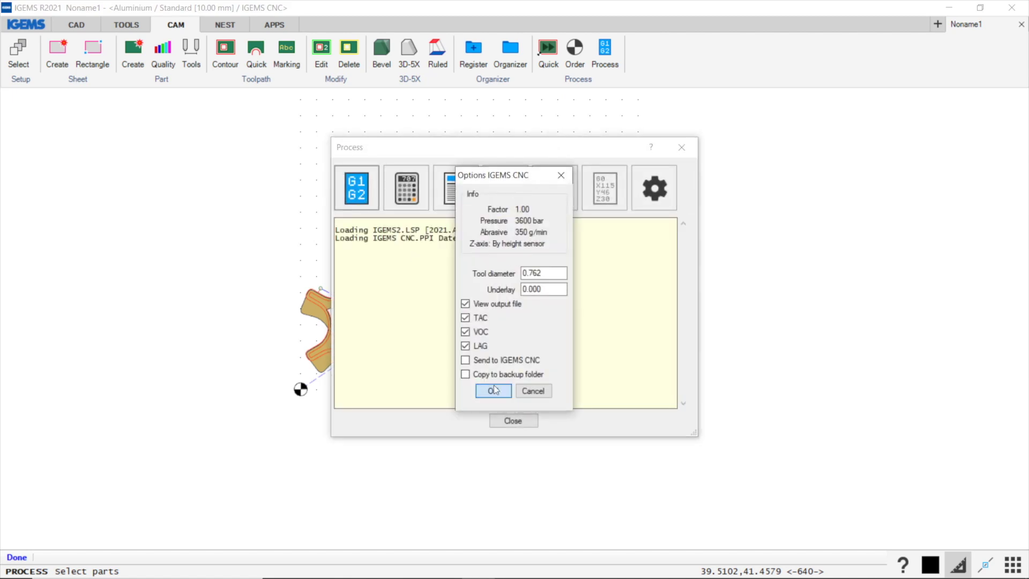
left_click(494, 390)
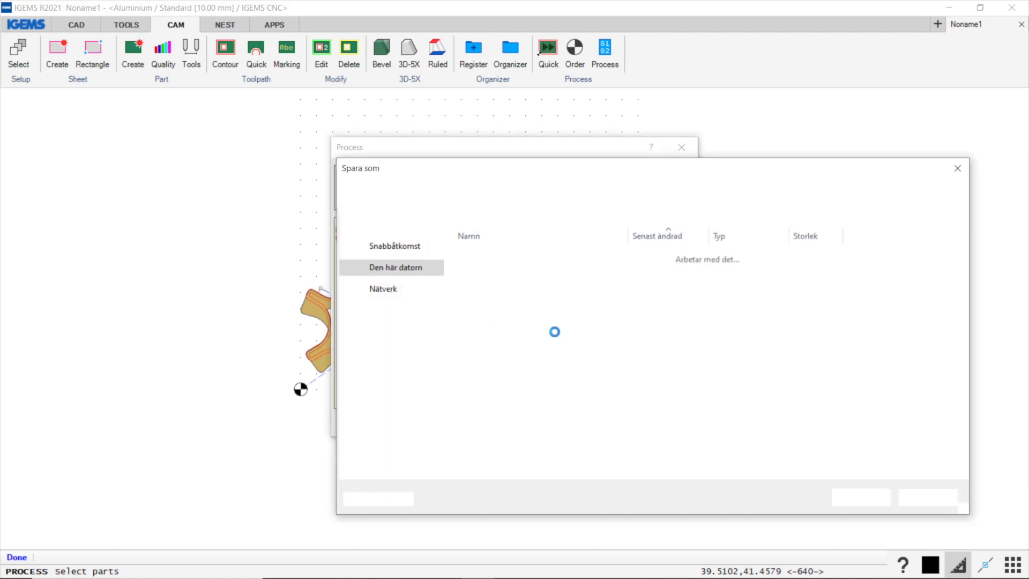
Step: Save the NC program as uselesspart.ICNC in C:/NCDATA and close the results
left_click(459, 451)
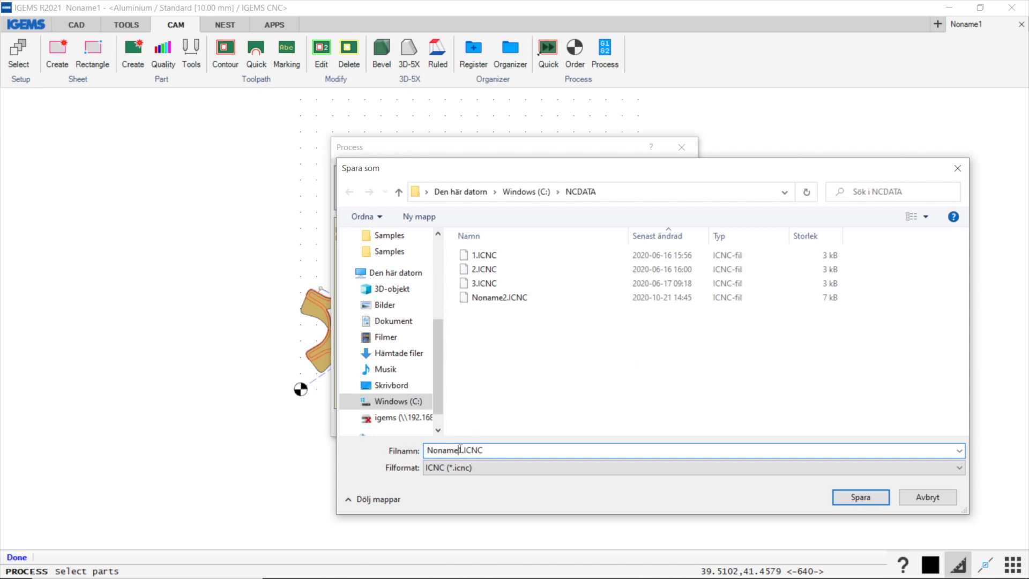
left_click_drag(462, 450, 426, 452)
type("usel")
type("part")
key("Return")
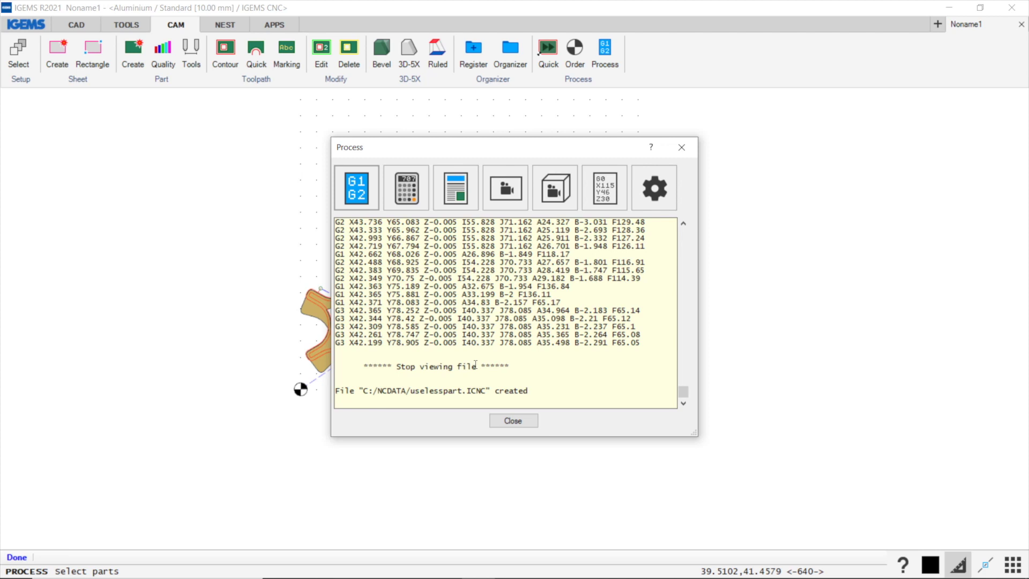
left_click(503, 422)
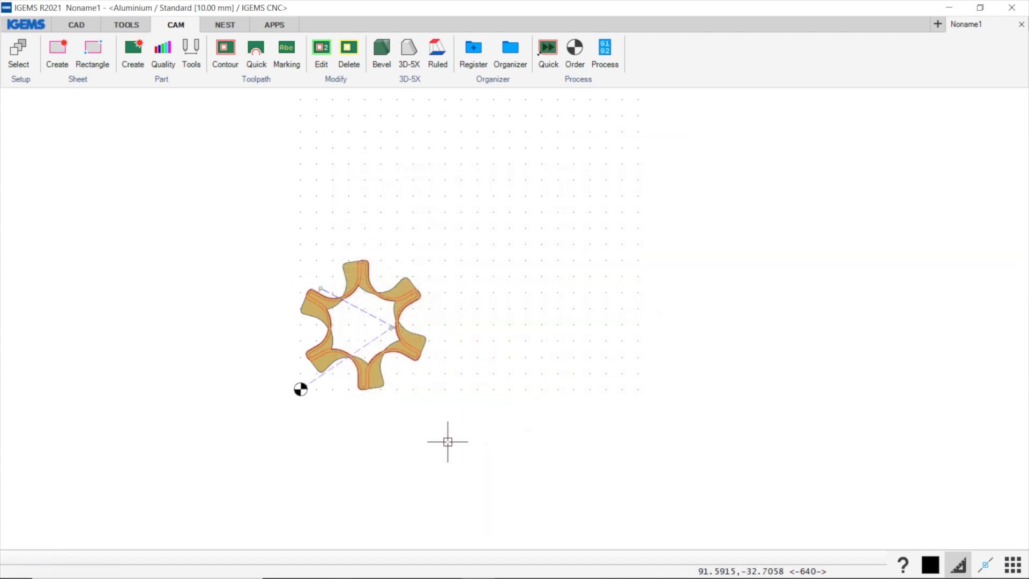